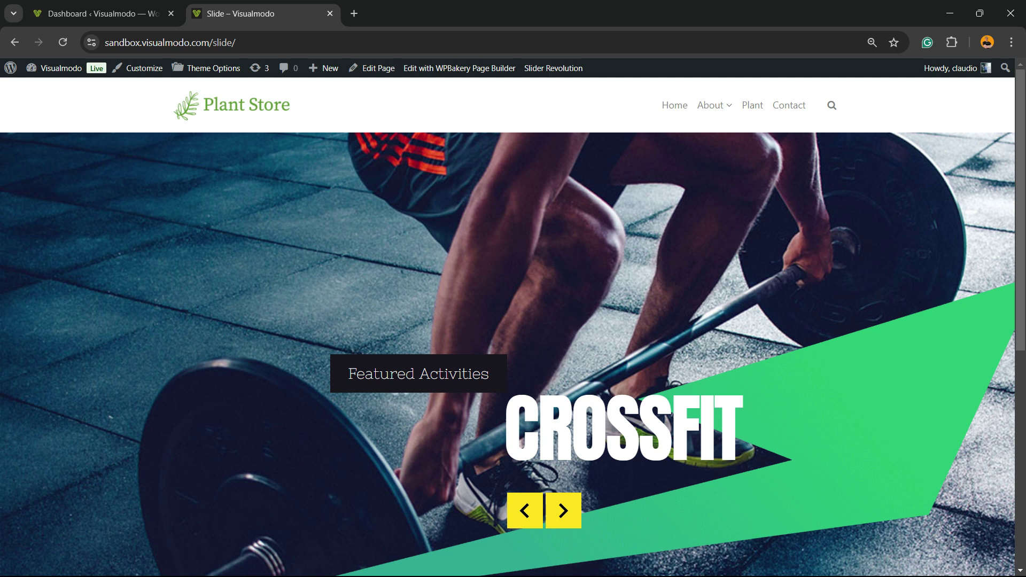
- Switch to the WordPress dashboard and open the Slider 01 module in the Slider Revolution editor
{"action": "left_click", "coordinate": [103, 14]}
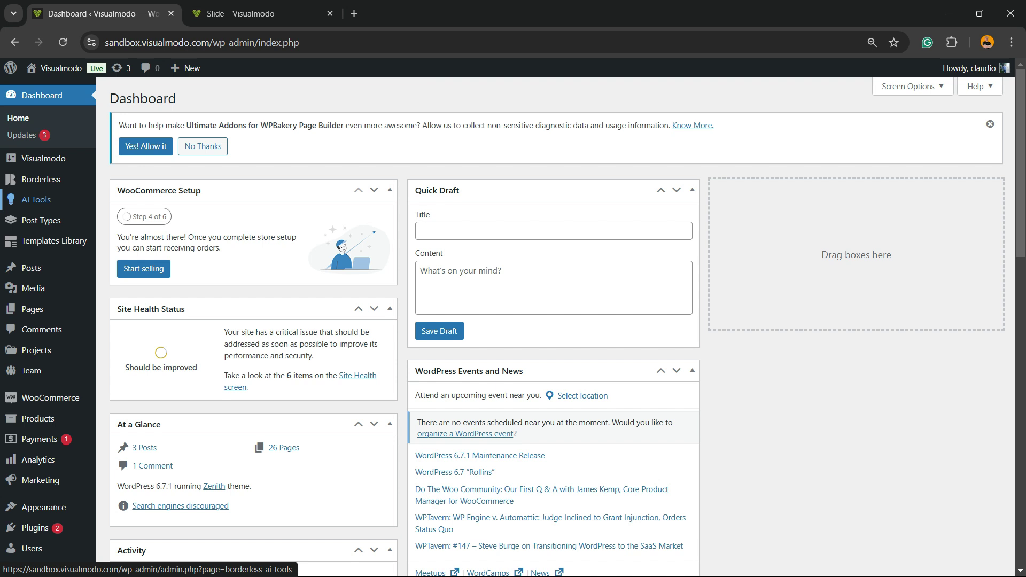
{"action": "mouse_move", "coordinate": [43, 158]}
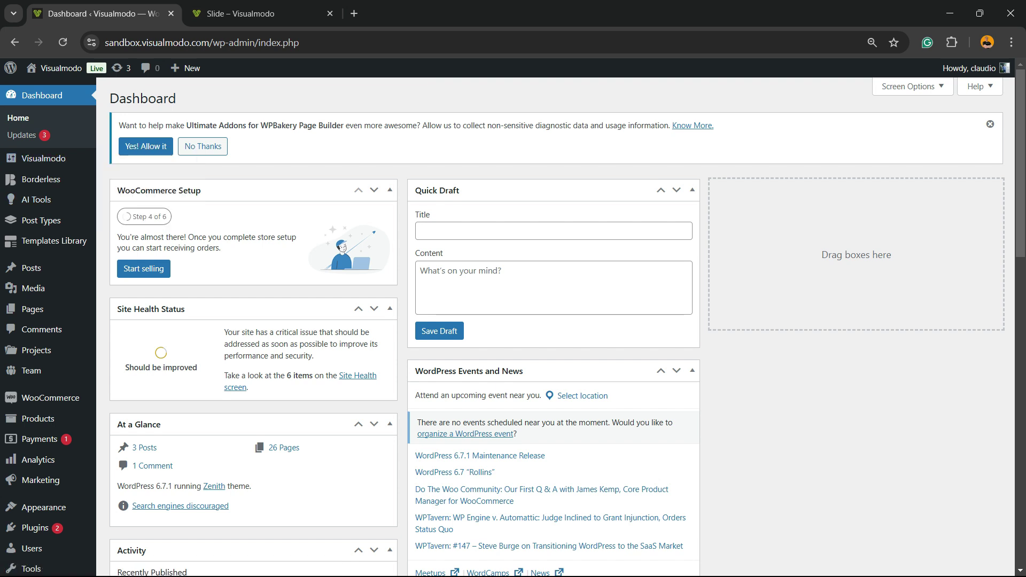
{"action": "scroll", "coordinate": [37, 246], "scroll_direction": "down", "scroll_amount": 5}
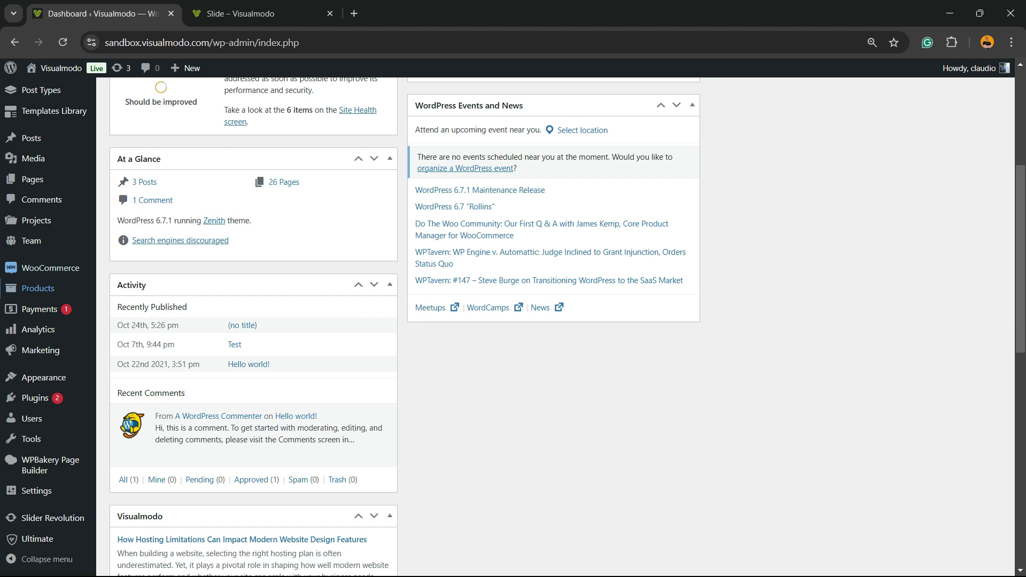
{"action": "mouse_move", "coordinate": [50, 517]}
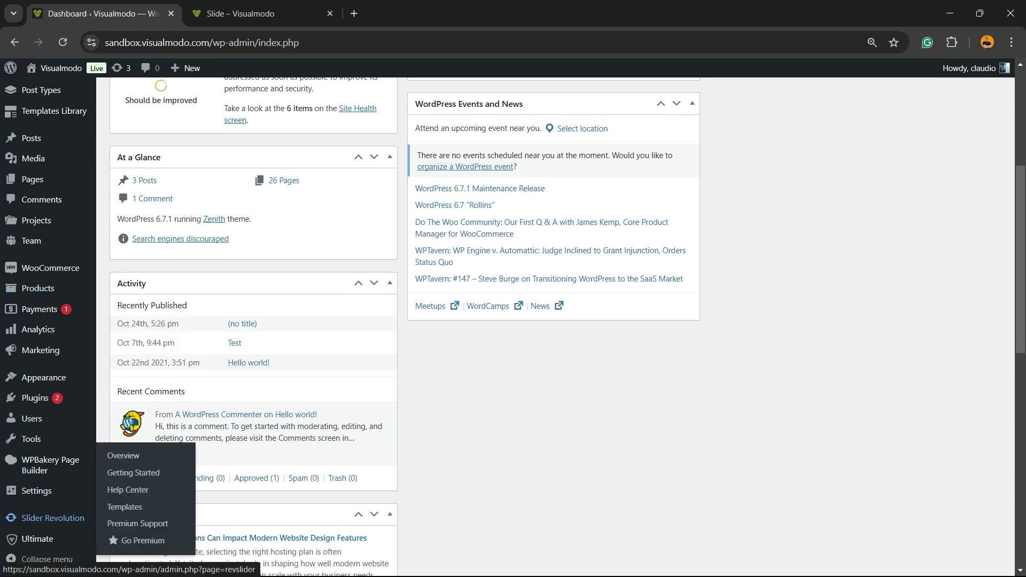
{"action": "left_click", "coordinate": [125, 507]}
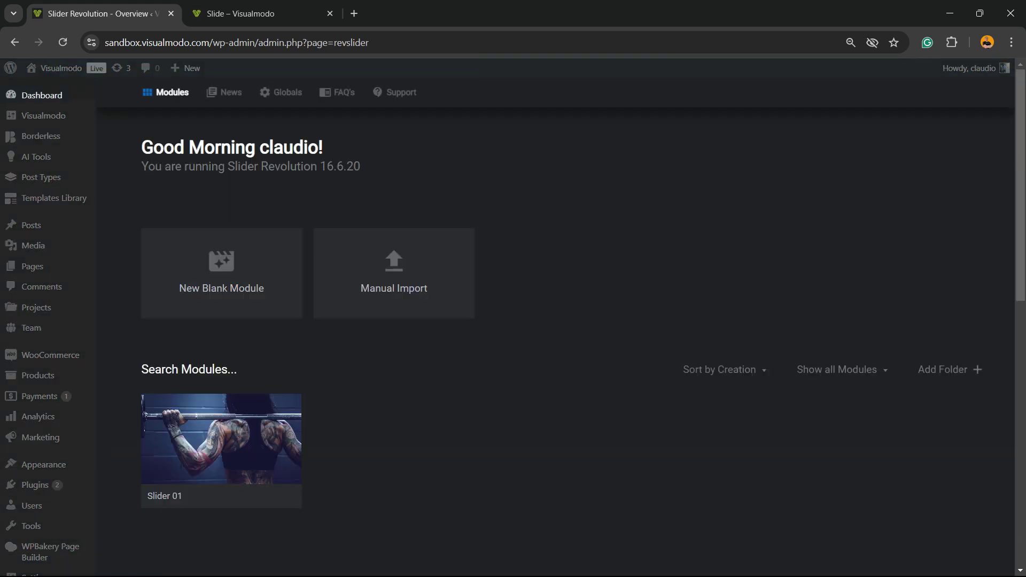
{"action": "mouse_move", "coordinate": [221, 439]}
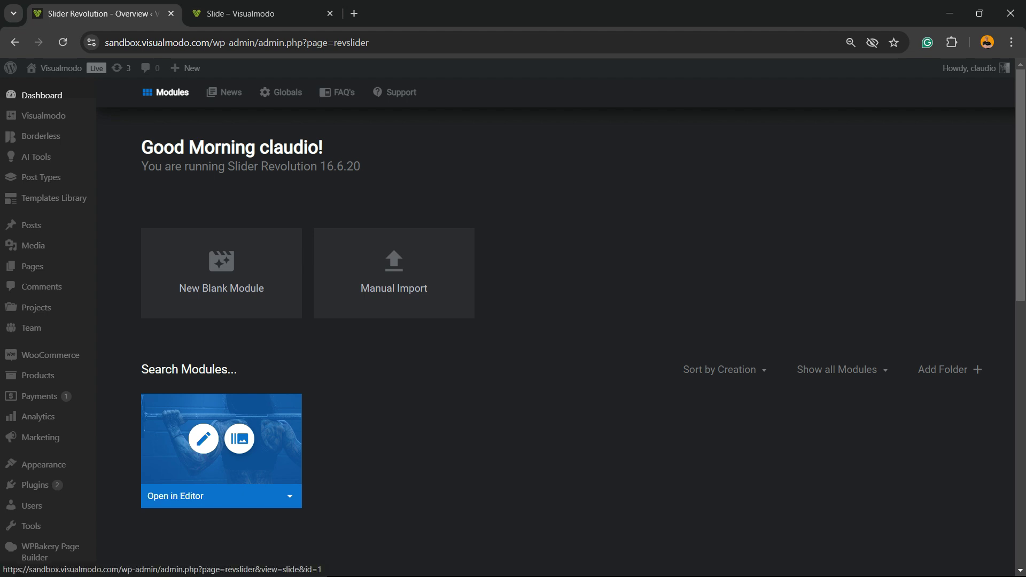
{"action": "left_click", "coordinate": [203, 438]}
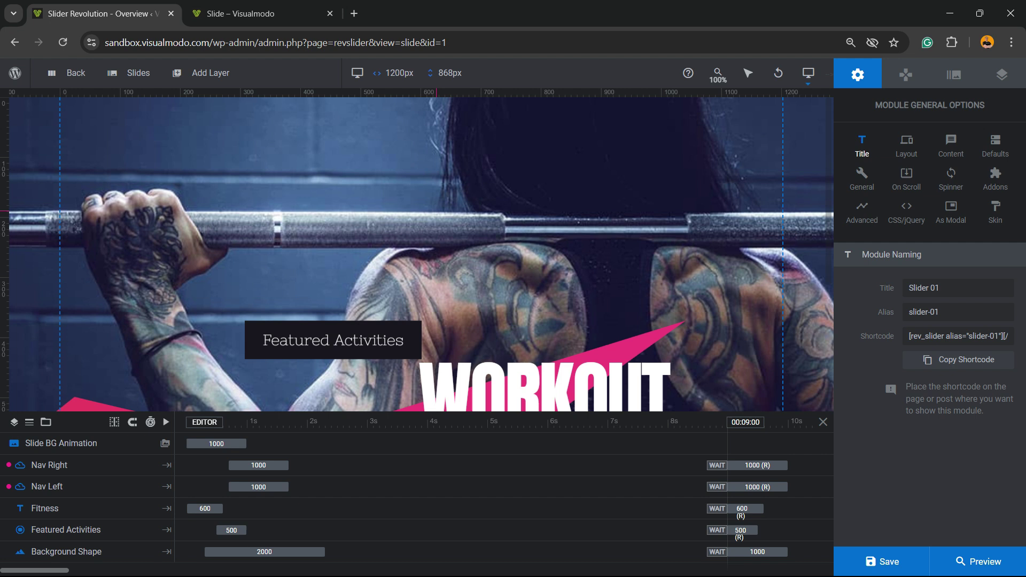
- Look through the module's slides and open the #2 Yoga slide for editing
{"action": "scroll", "coordinate": [421, 254], "scroll_direction": "down", "scroll_amount": 4}
{"action": "scroll", "coordinate": [369, 230], "scroll_direction": "up", "scroll_amount": 4}
{"action": "key", "text": "ctrl+plus"}
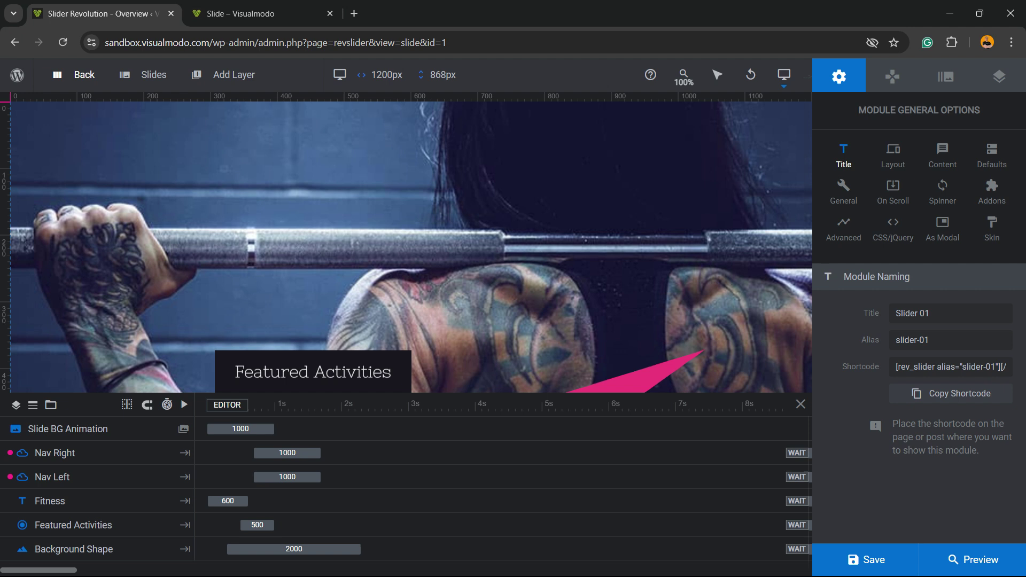
{"action": "mouse_move", "coordinate": [153, 75]}
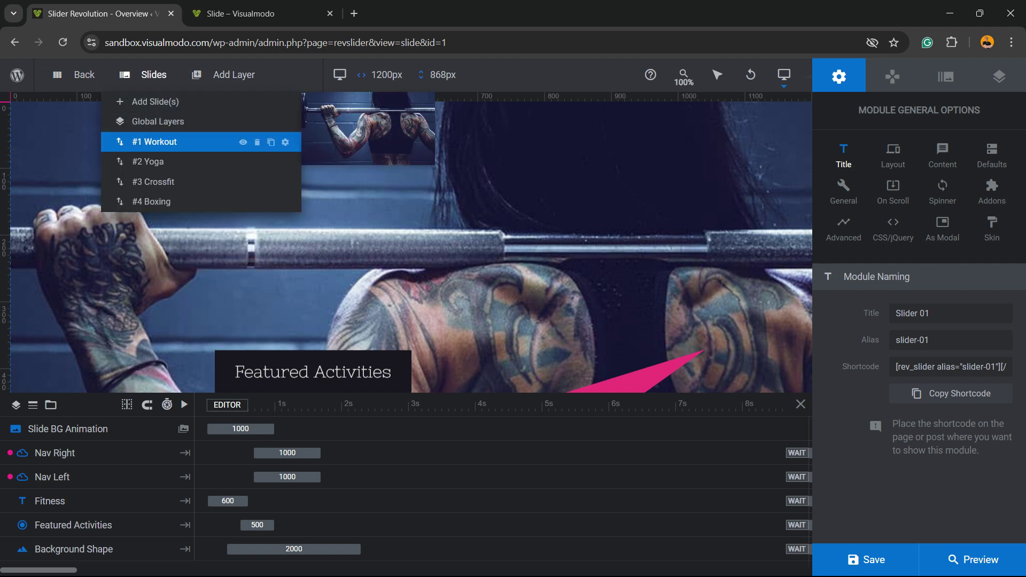
{"action": "mouse_move", "coordinate": [160, 182]}
{"action": "mouse_move", "coordinate": [271, 142]}
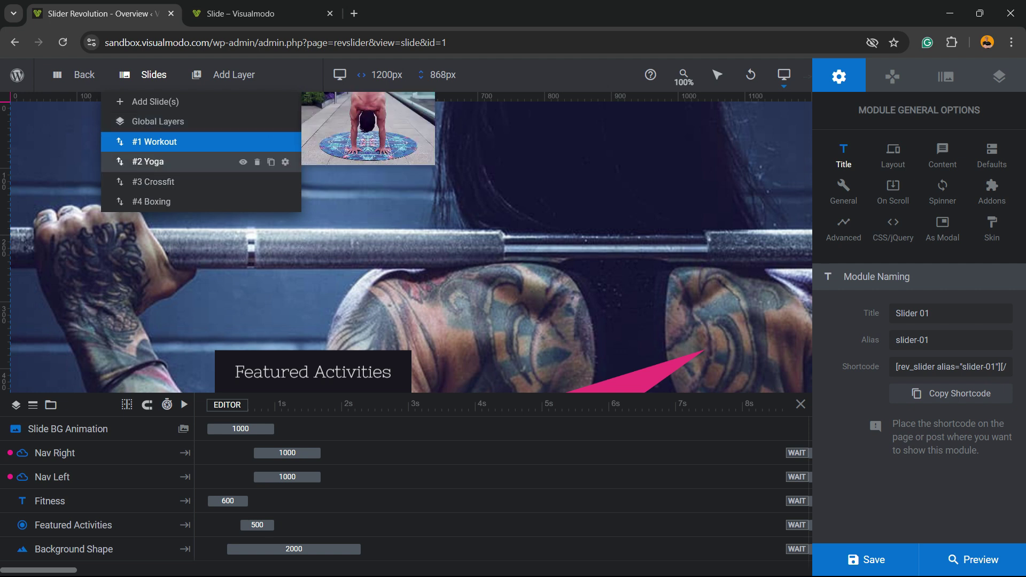
{"action": "mouse_move", "coordinate": [155, 201]}
{"action": "mouse_move", "coordinate": [160, 161]}
{"action": "left_click", "coordinate": [176, 162]}
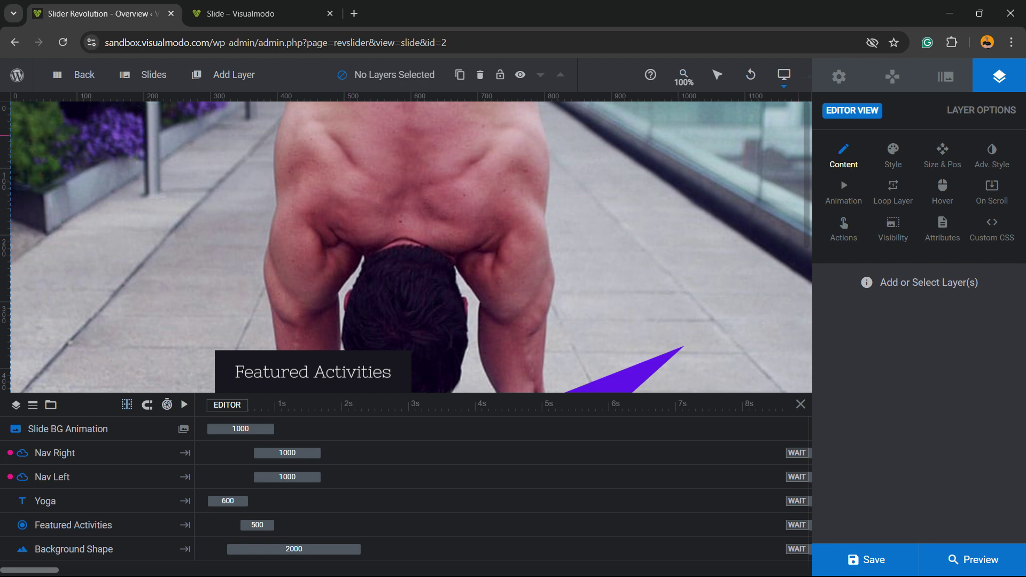
- Review the module, slide and layer option groups, ending on the Yoga slide's background source and image settings
{"action": "left_click", "coordinate": [839, 76]}
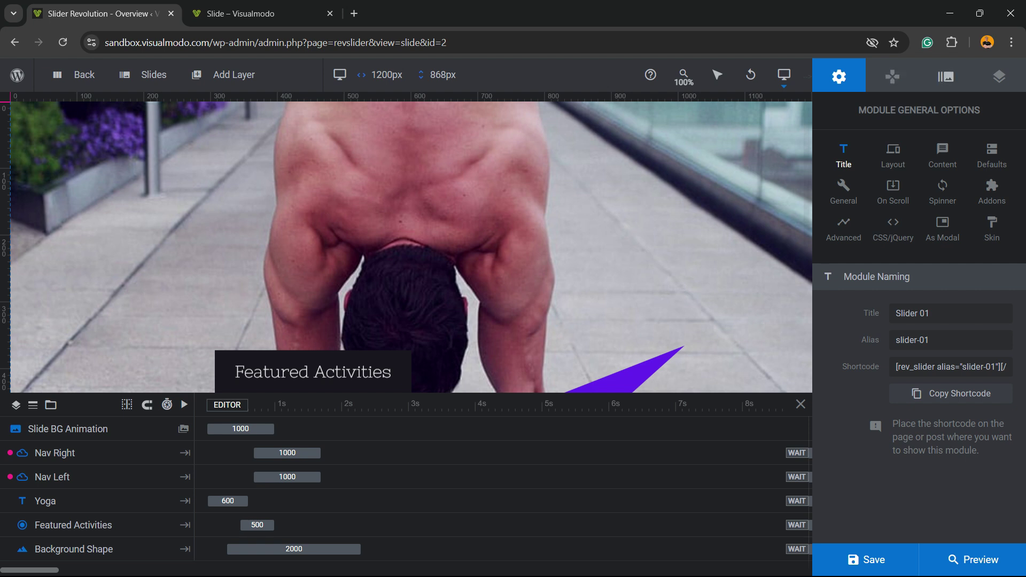
{"action": "left_click", "coordinate": [945, 76]}
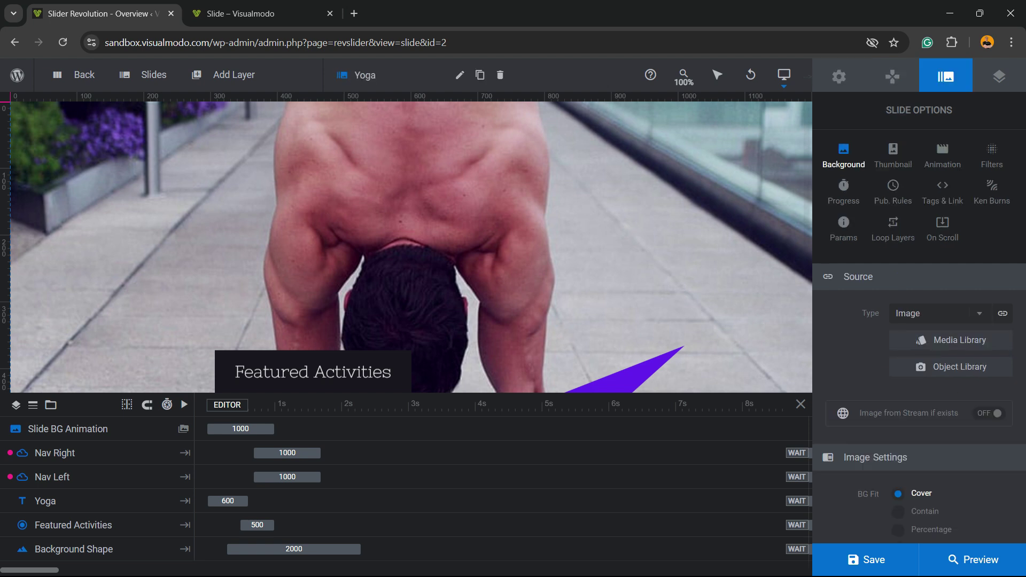
{"action": "left_click", "coordinate": [999, 77]}
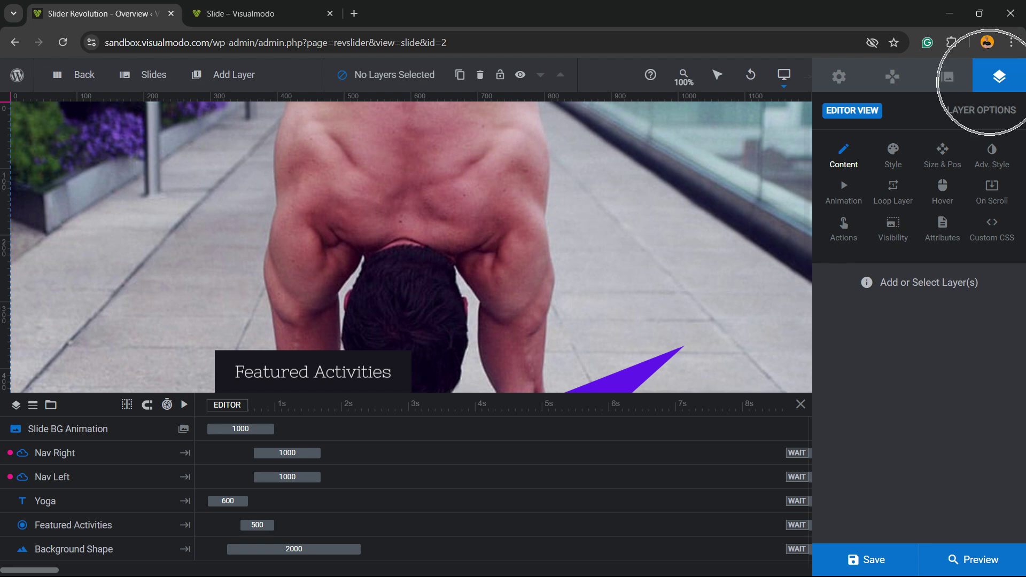
{"action": "left_click", "coordinate": [945, 76]}
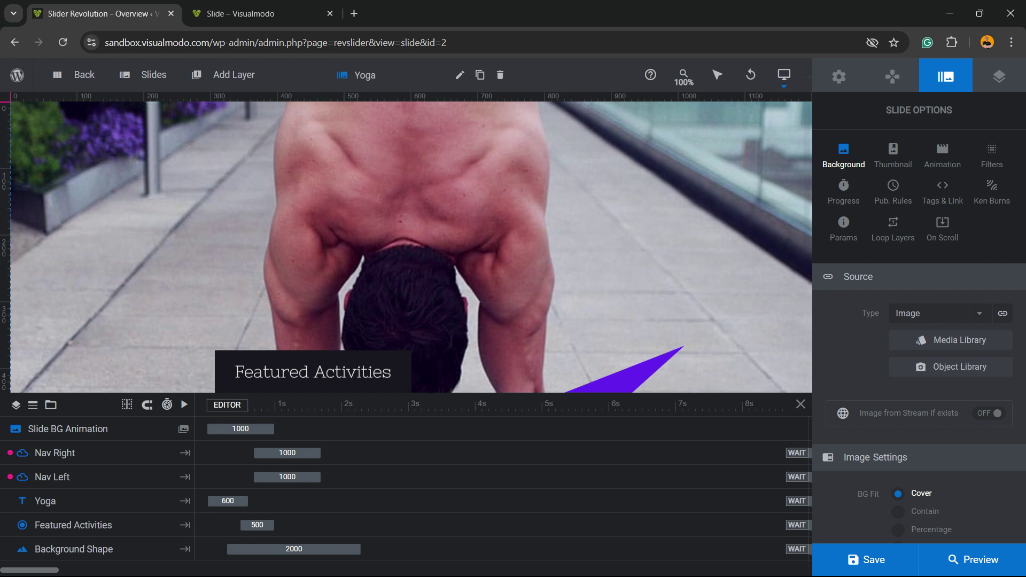
{"action": "left_click_drag", "start_coordinate": [885, 110], "coordinate": [952, 110]}
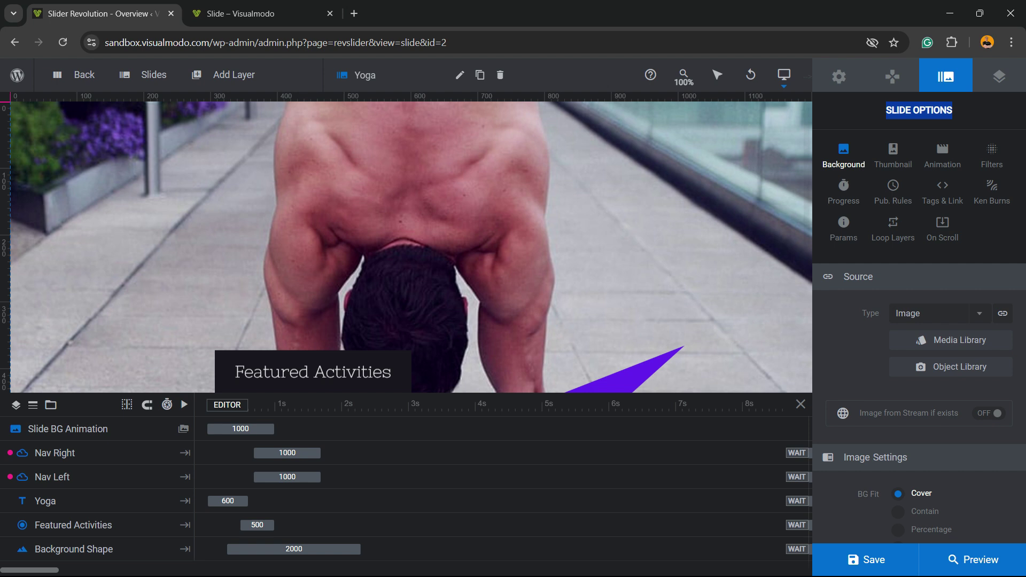
{"action": "scroll", "coordinate": [908, 214], "scroll_direction": "down", "scroll_amount": 3}
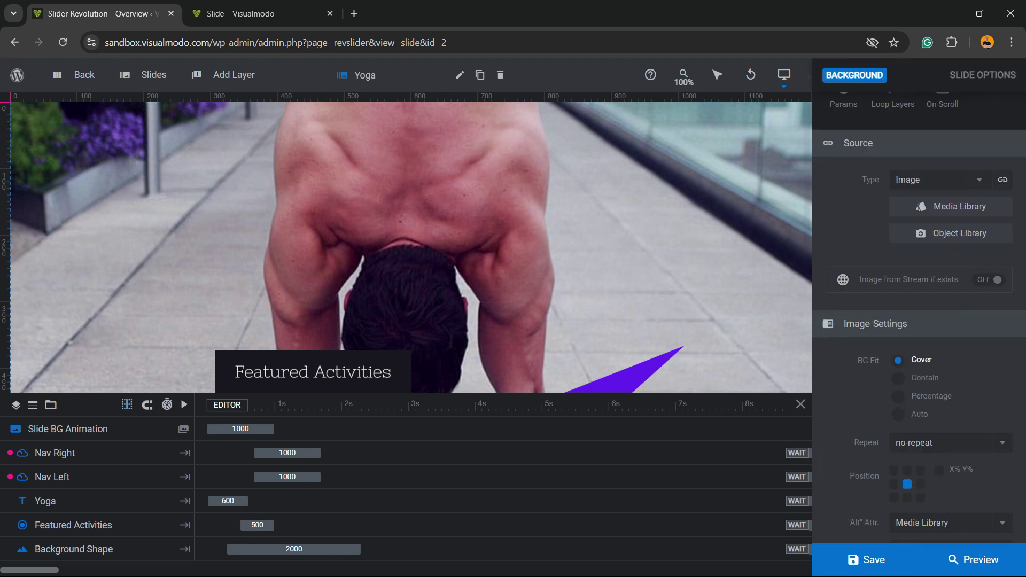
{"action": "scroll", "coordinate": [950, 340], "scroll_direction": "down", "scroll_amount": 1}
{"action": "scroll", "coordinate": [950, 340], "scroll_direction": "up", "scroll_amount": 4}
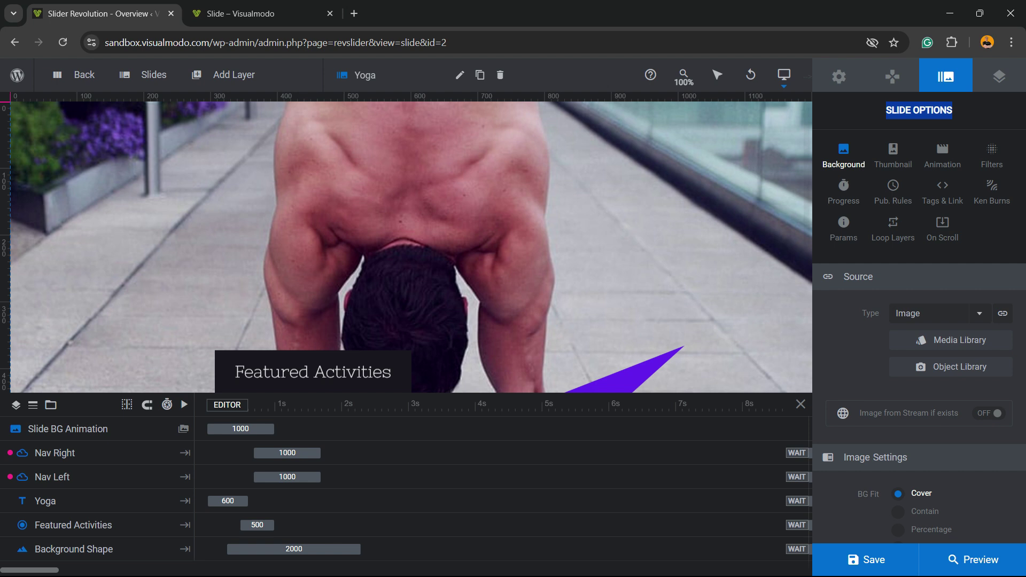
- Open the media library for the Yoga slide's background image and browse to the plant and people photos
{"action": "left_click", "coordinate": [909, 313]}
{"action": "left_click", "coordinate": [919, 341]}
{"action": "left_click", "coordinate": [941, 341]}
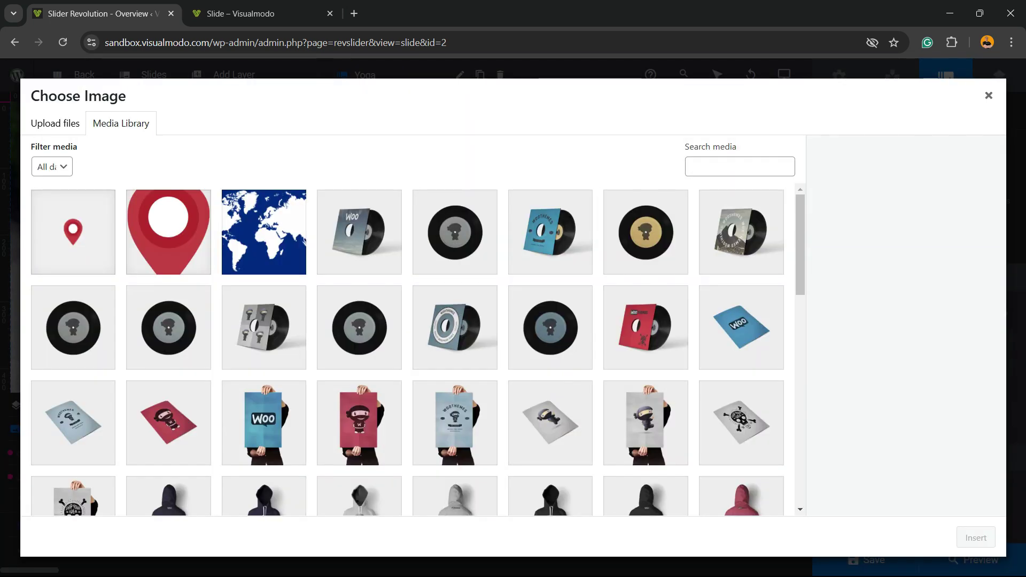
{"action": "scroll", "coordinate": [406, 347], "scroll_direction": "down", "scroll_amount": 12}
{"action": "scroll", "coordinate": [406, 348], "scroll_direction": "down", "scroll_amount": 2}
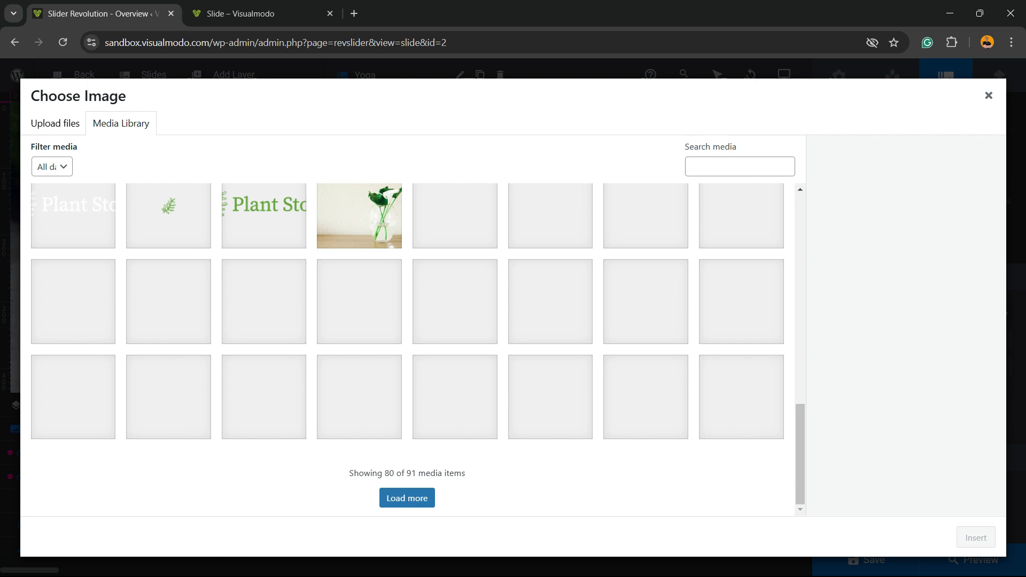
{"action": "scroll", "coordinate": [408, 349], "scroll_direction": "up", "scroll_amount": 11}
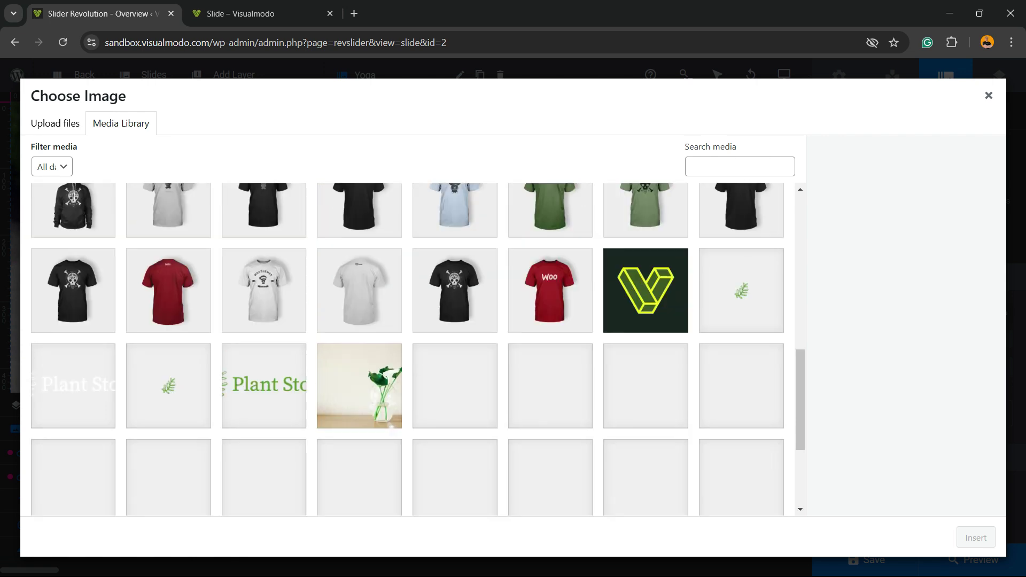
{"action": "scroll", "coordinate": [407, 349], "scroll_direction": "down", "scroll_amount": 11}
- Insert beyond-image-07-9.jpg, the photo of a woman with a laptop, as the Yoga slide's background
{"action": "left_click", "coordinate": [455, 302]}
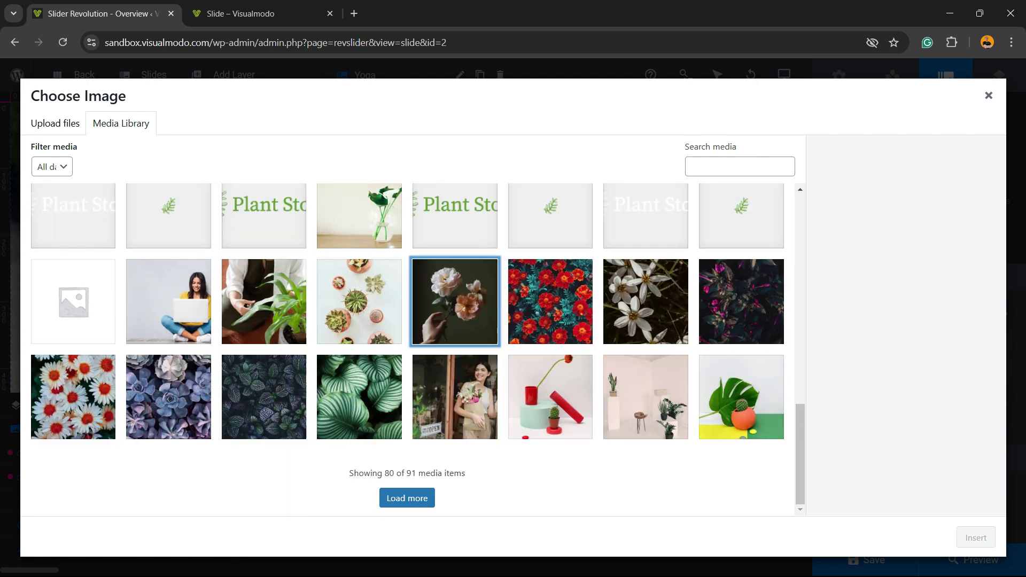
{"action": "left_click", "coordinate": [168, 301]}
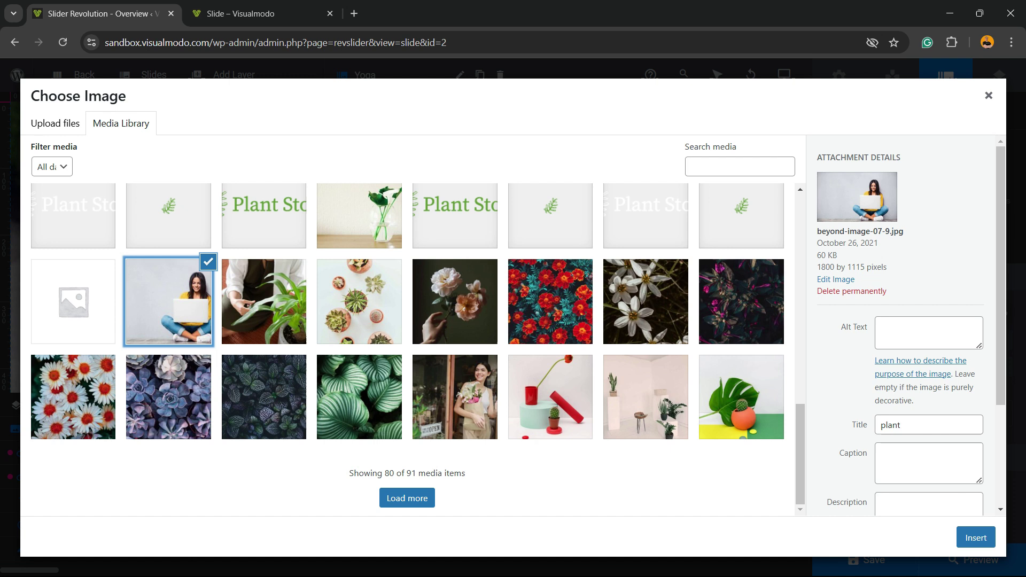
{"action": "left_click", "coordinate": [646, 396]}
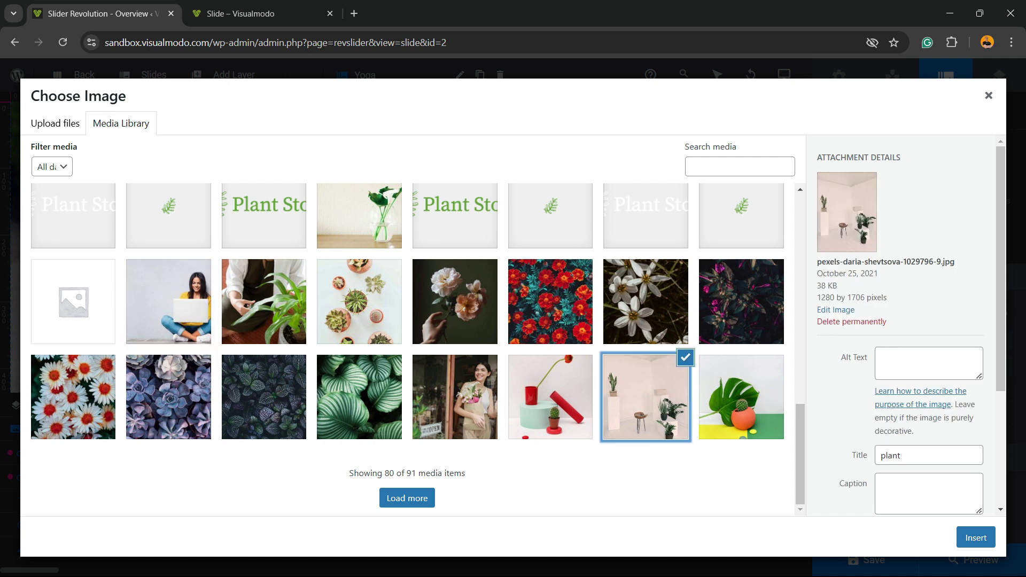
{"action": "left_click", "coordinate": [741, 301]}
{"action": "left_click", "coordinate": [168, 301]}
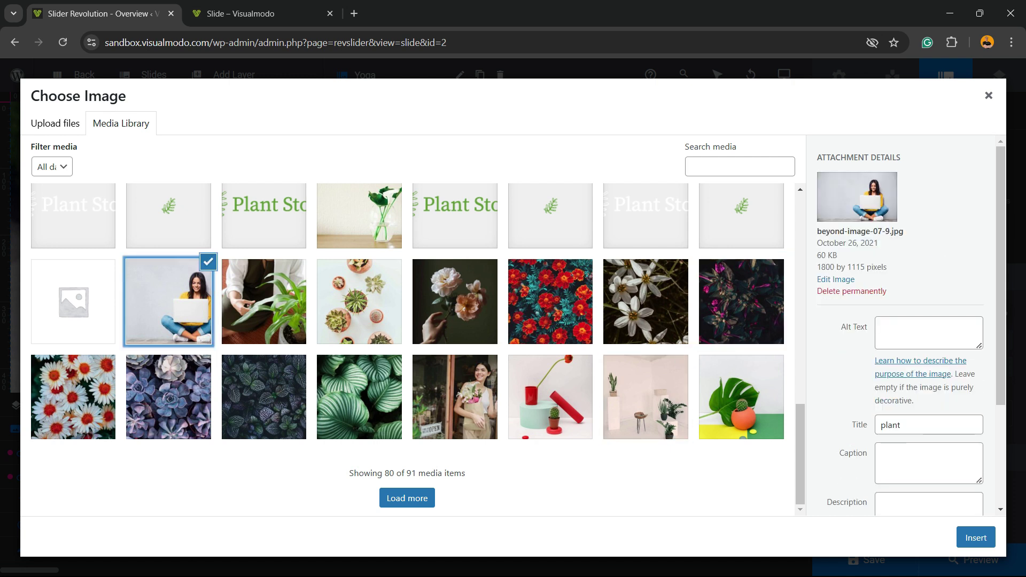
{"action": "left_click", "coordinate": [976, 538]}
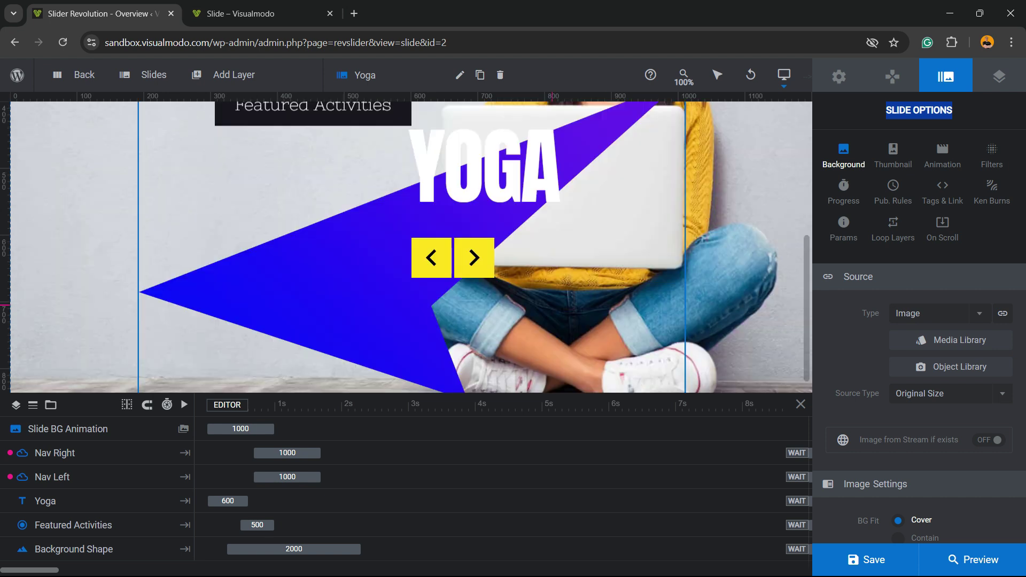
- Save the slider module and reload the live Slide page to check the Yoga slide's background
{"action": "scroll", "coordinate": [552, 305], "scroll_direction": "up", "scroll_amount": 5}
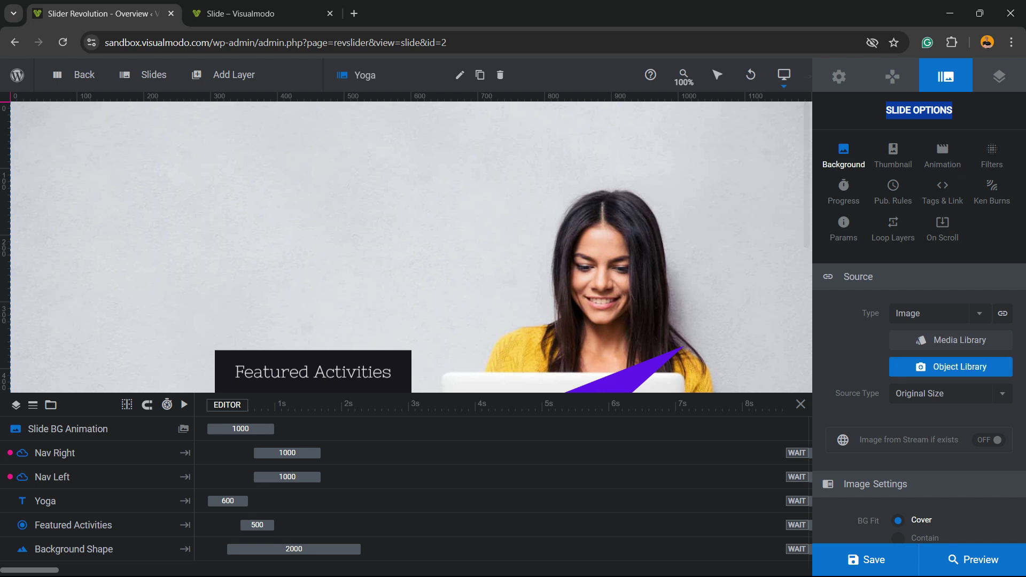
{"action": "mouse_move", "coordinate": [866, 559]}
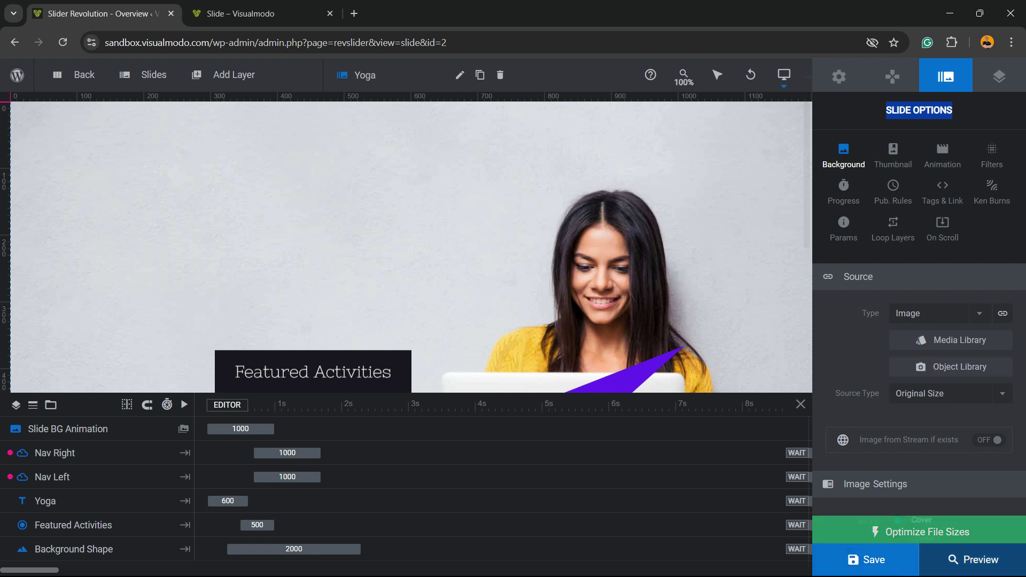
{"action": "left_click", "coordinate": [865, 559]}
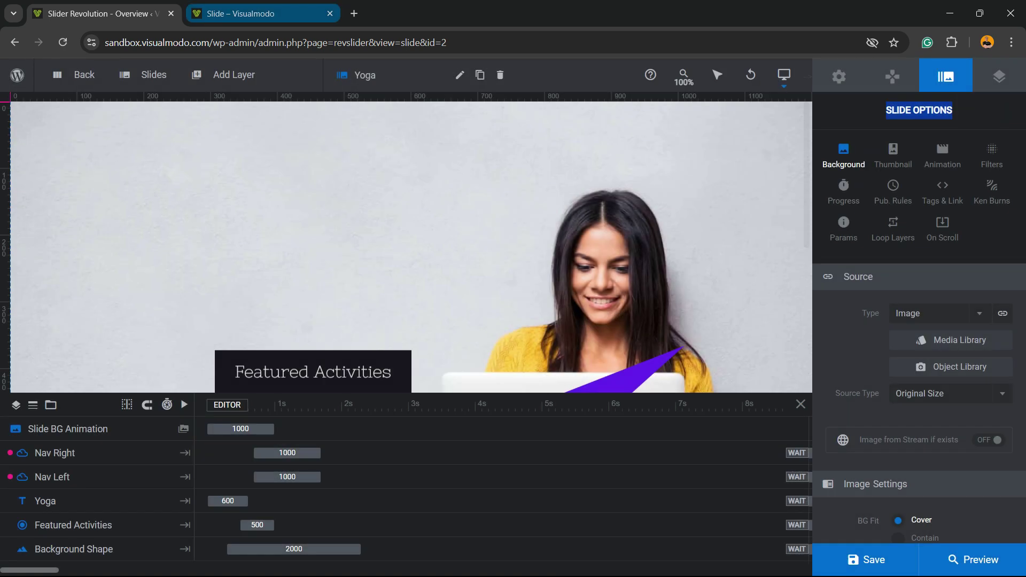
{"action": "left_click", "coordinate": [251, 13]}
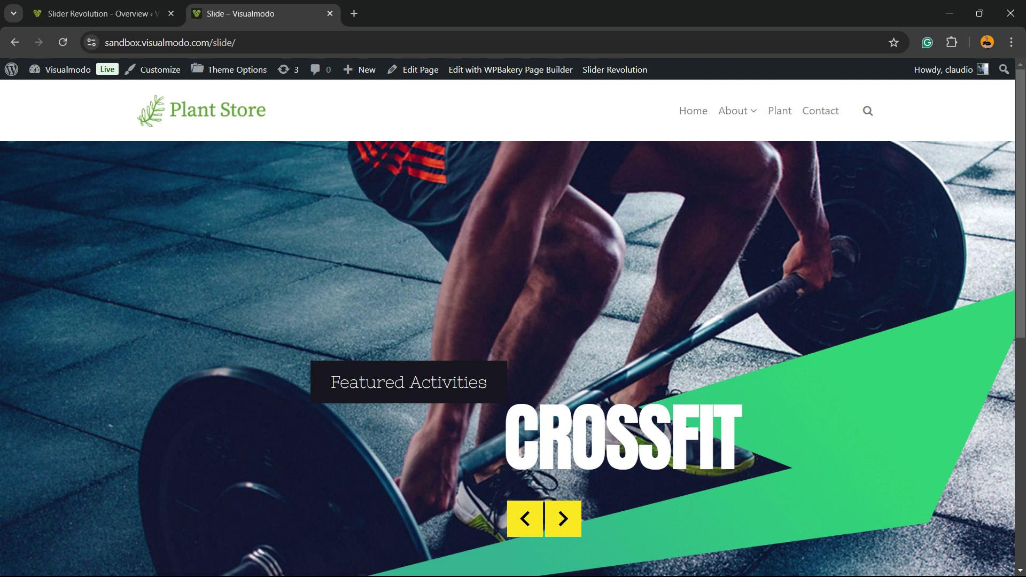
{"action": "key", "text": "F5"}
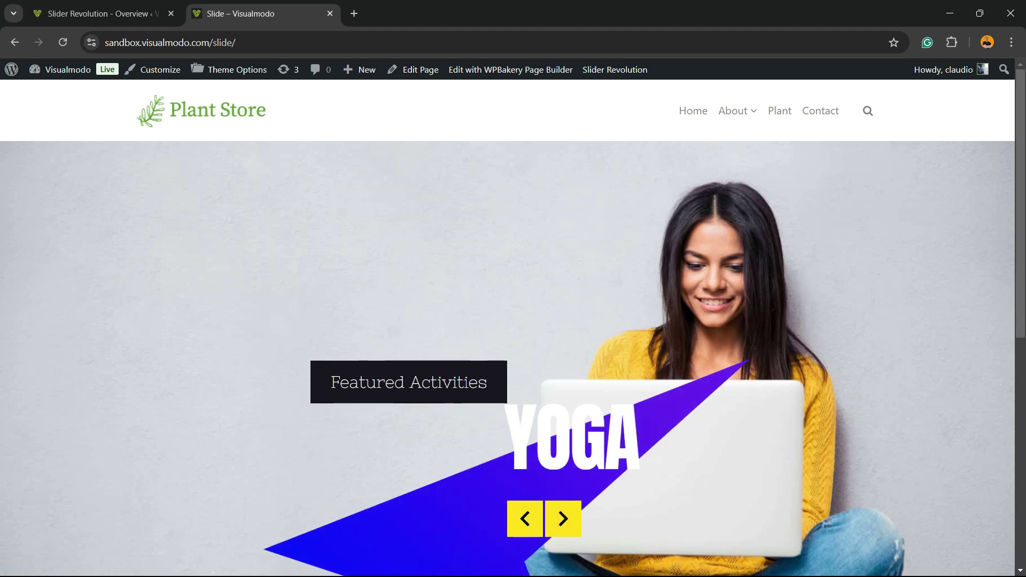
- Return to the slider editor and browse the media library again for the Yoga background, picking the interior photo with potted plants
{"action": "key", "text": "ctrl+Tab"}
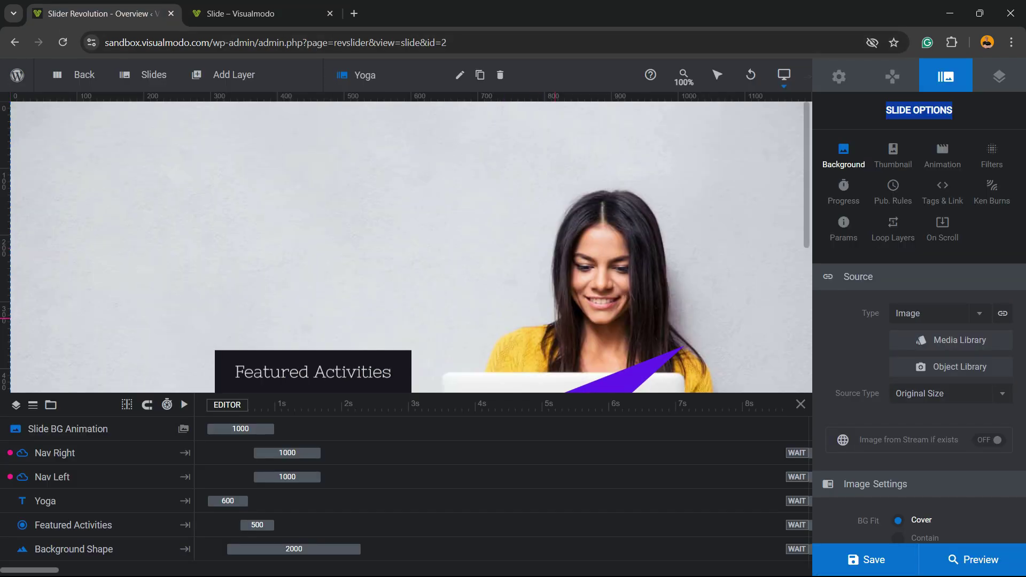
{"action": "scroll", "coordinate": [553, 320], "scroll_direction": "down", "scroll_amount": 5}
{"action": "scroll", "coordinate": [553, 319], "scroll_direction": "up", "scroll_amount": 6}
{"action": "left_click", "coordinate": [960, 340]}
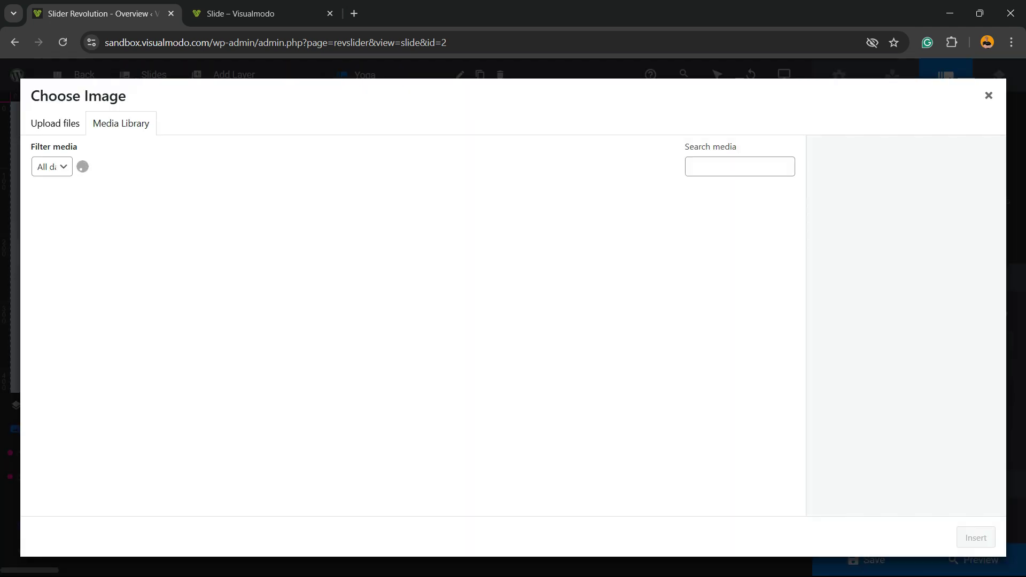
{"action": "scroll", "coordinate": [418, 349], "scroll_direction": "down", "scroll_amount": 12}
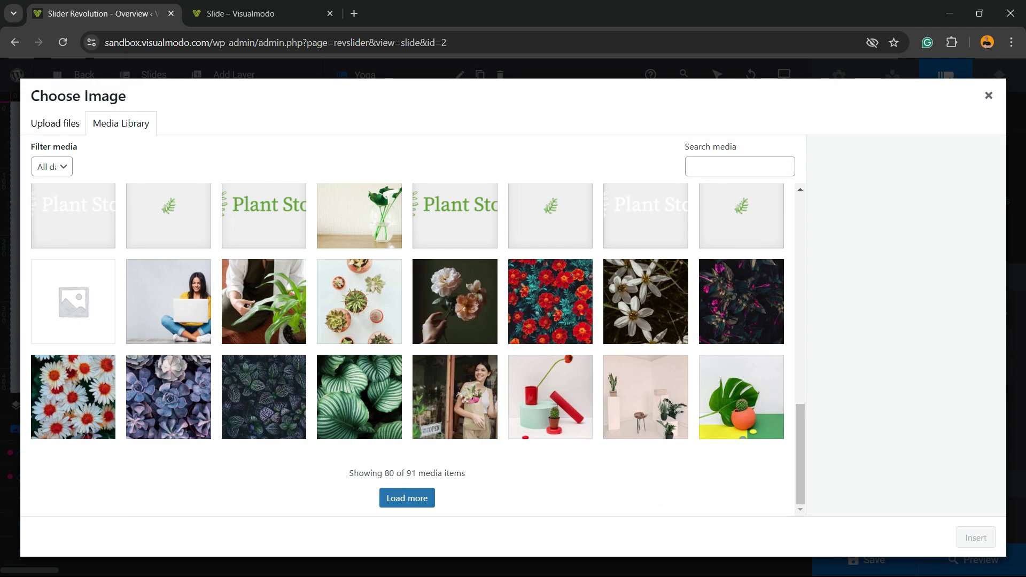
{"action": "scroll", "coordinate": [418, 346], "scroll_direction": "up", "scroll_amount": 5}
{"action": "scroll", "coordinate": [418, 345], "scroll_direction": "down", "scroll_amount": 5}
{"action": "left_click", "coordinate": [646, 396]}
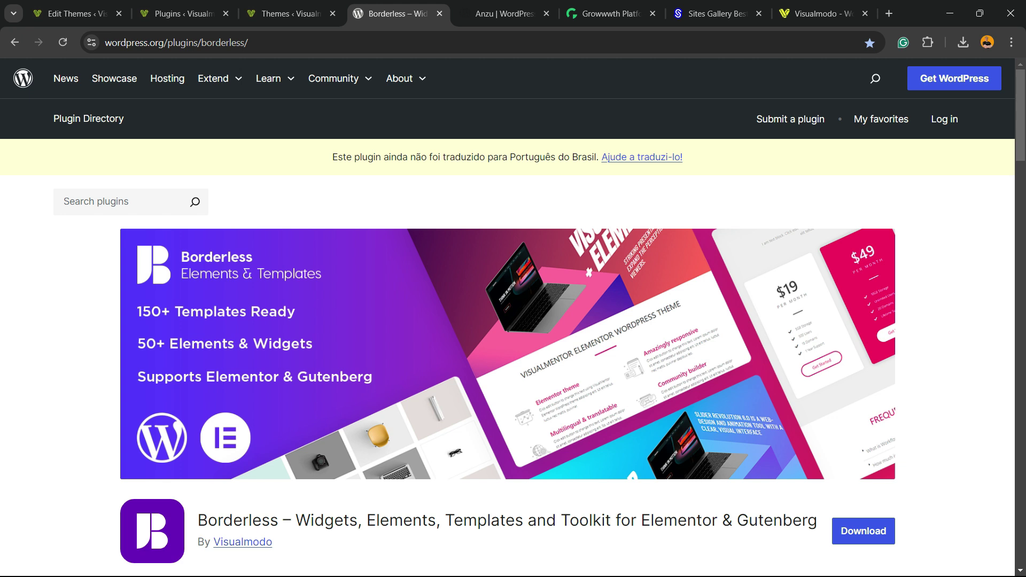
- View the Anzu theme page on WordPress.org, and browse the introduction and publisher listings on the Growwwth homepage
{"action": "key", "text": "ctrl+Tab"}
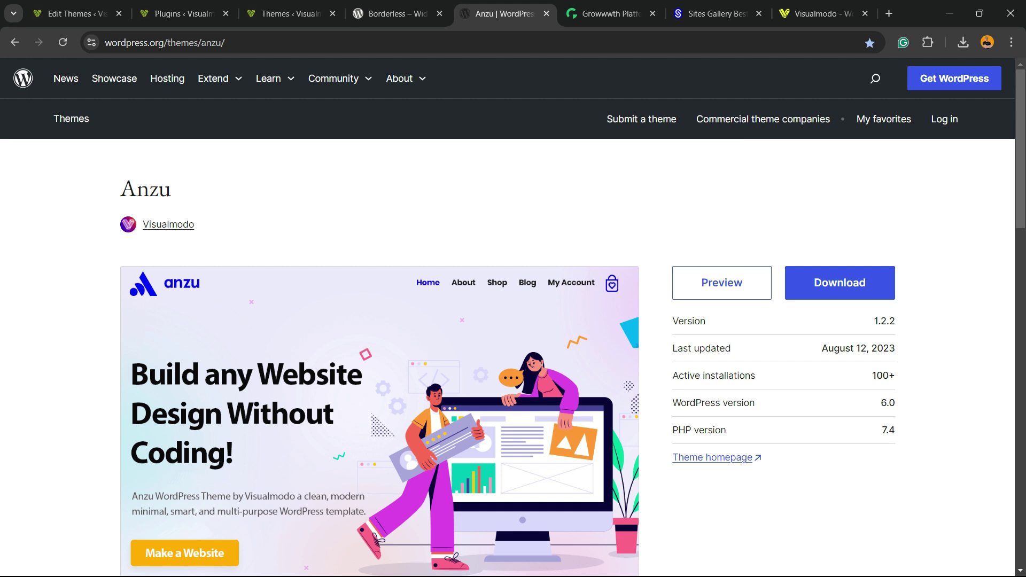
{"action": "key", "text": "ctrl+Tab"}
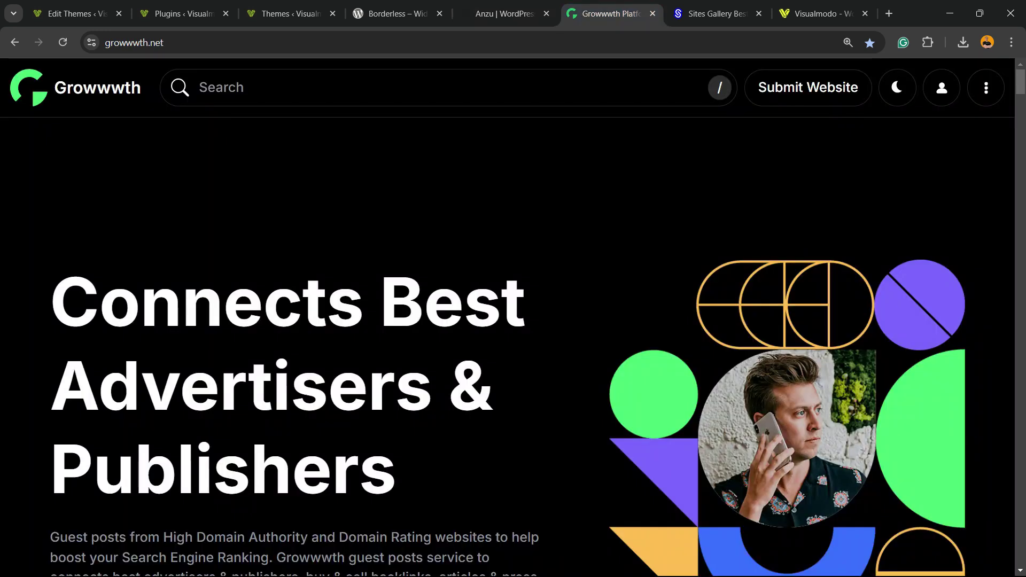
{"action": "scroll", "coordinate": [513, 321], "scroll_direction": "down", "scroll_amount": 5}
{"action": "scroll", "coordinate": [513, 320], "scroll_direction": "up", "scroll_amount": 5}
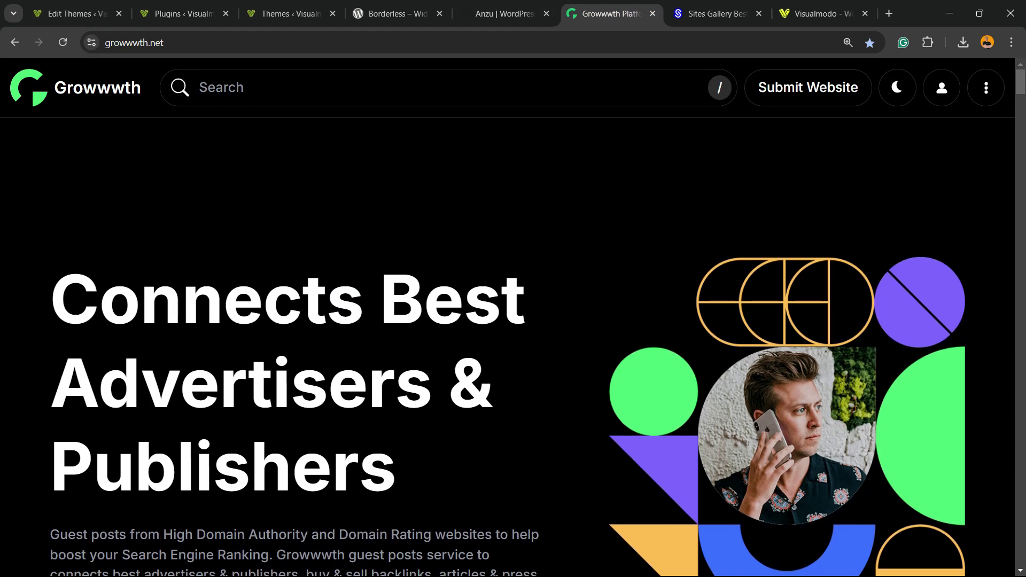
{"action": "scroll", "coordinate": [513, 348], "scroll_direction": "down", "scroll_amount": 15}
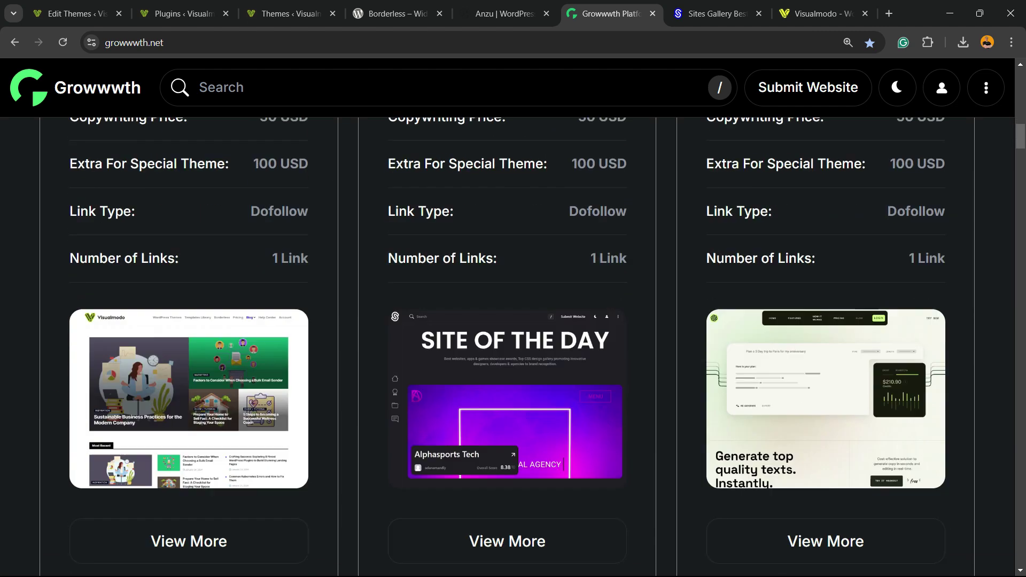
{"action": "scroll", "coordinate": [513, 321], "scroll_direction": "down", "scroll_amount": 15}
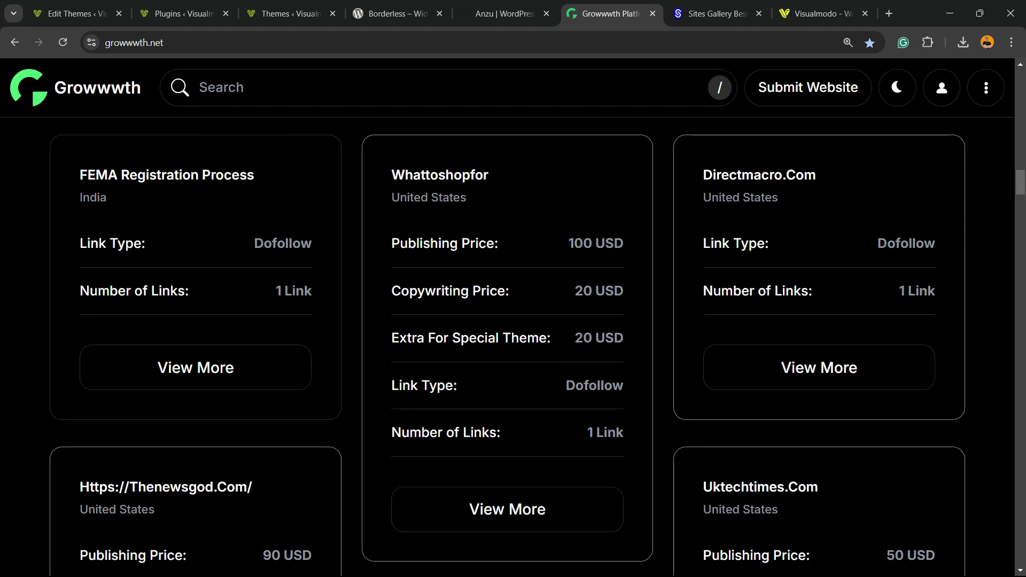
{"action": "scroll", "coordinate": [513, 321], "scroll_direction": "down", "scroll_amount": 10}
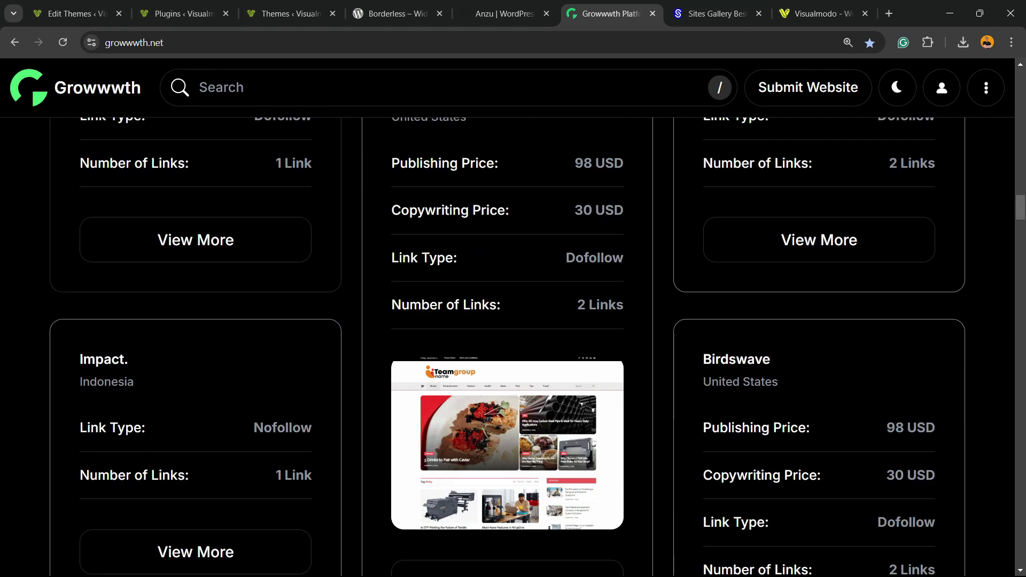
{"action": "scroll", "coordinate": [513, 348], "scroll_direction": "down", "scroll_amount": 8}
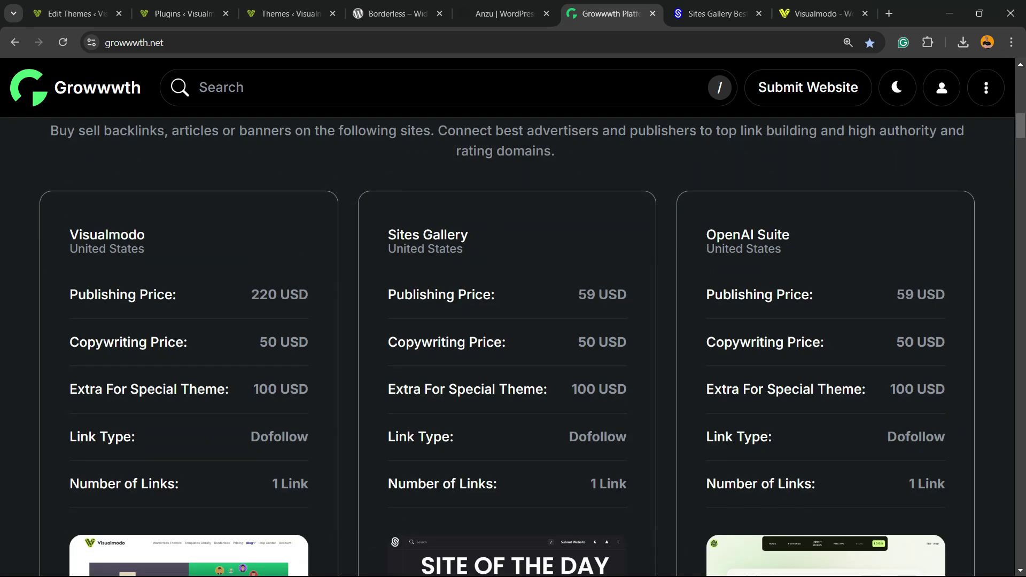
{"action": "scroll", "coordinate": [513, 342], "scroll_direction": "up", "scroll_amount": 8}
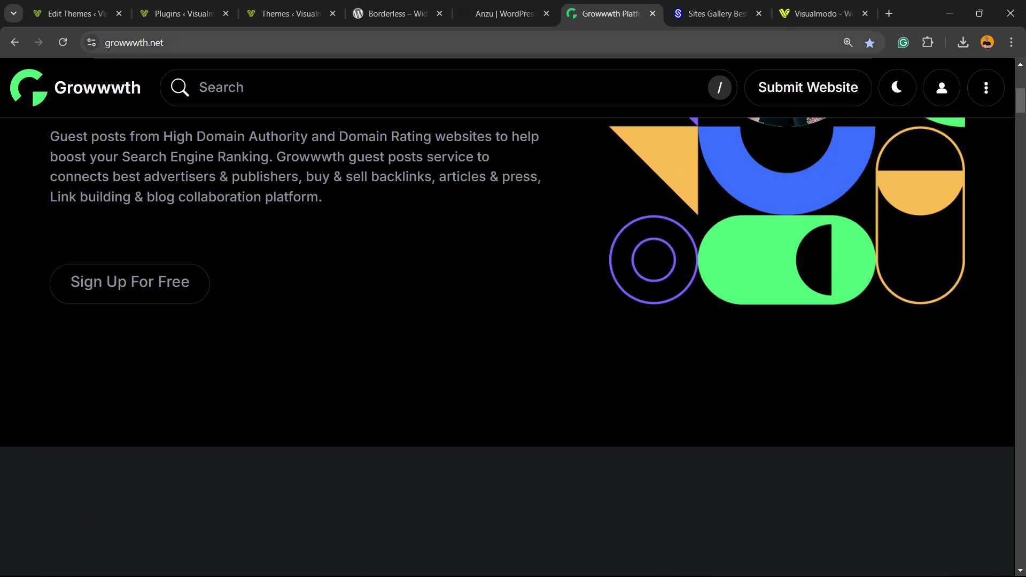
{"action": "scroll", "coordinate": [512, 347], "scroll_direction": "up", "scroll_amount": 7}
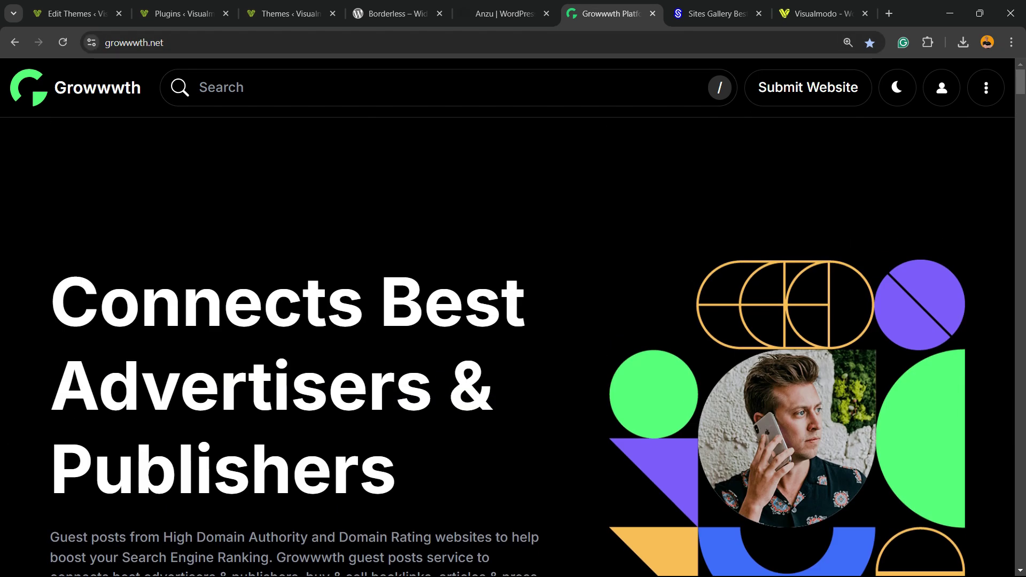
{"action": "scroll", "coordinate": [513, 348], "scroll_direction": "down", "scroll_amount": 5}
{"action": "scroll", "coordinate": [513, 347], "scroll_direction": "up", "scroll_amount": 5}
{"action": "scroll", "coordinate": [513, 348], "scroll_direction": "down", "scroll_amount": 5}
{"action": "scroll", "coordinate": [513, 348], "scroll_direction": "up", "scroll_amount": 5}
- Switch to the Sites Gallery homepage and look through its Site of the Day, Websites showcase and Q&A sections
{"action": "key", "text": "ctrl+Tab"}
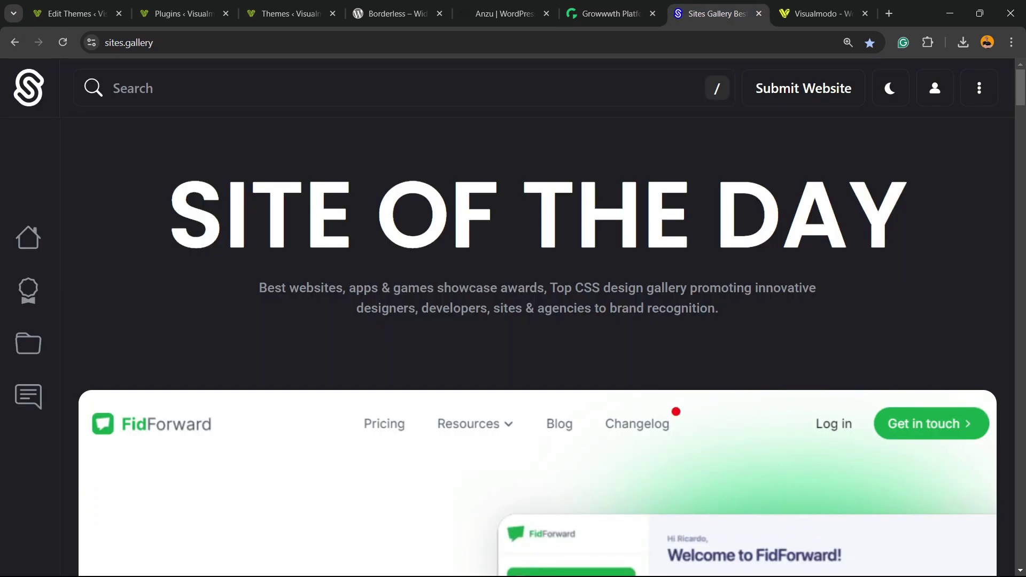
{"action": "scroll", "coordinate": [513, 347], "scroll_direction": "down", "scroll_amount": 7}
{"action": "scroll", "coordinate": [513, 348], "scroll_direction": "down", "scroll_amount": 20}
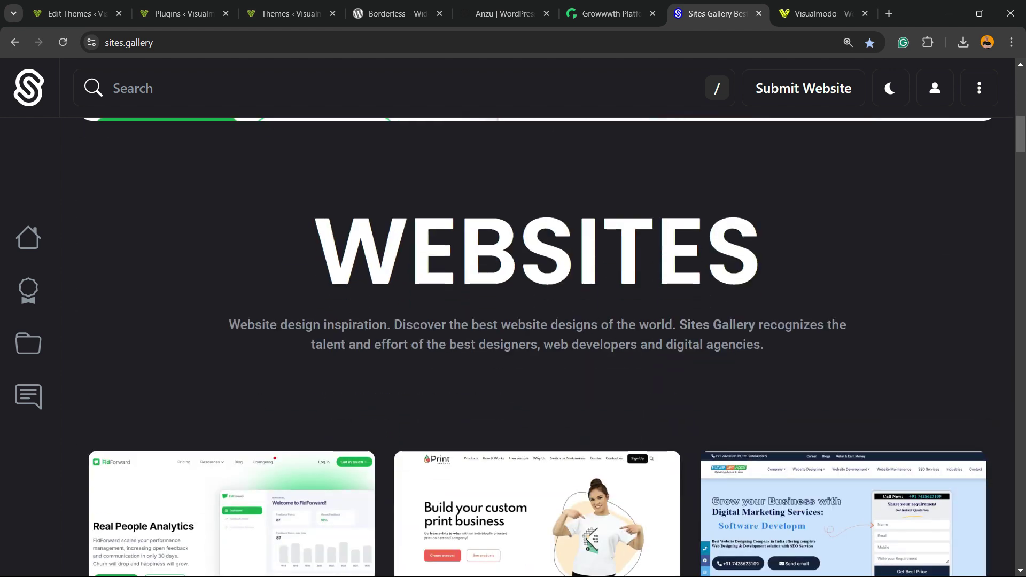
{"action": "scroll", "coordinate": [230, 348], "scroll_direction": "down", "scroll_amount": 20}
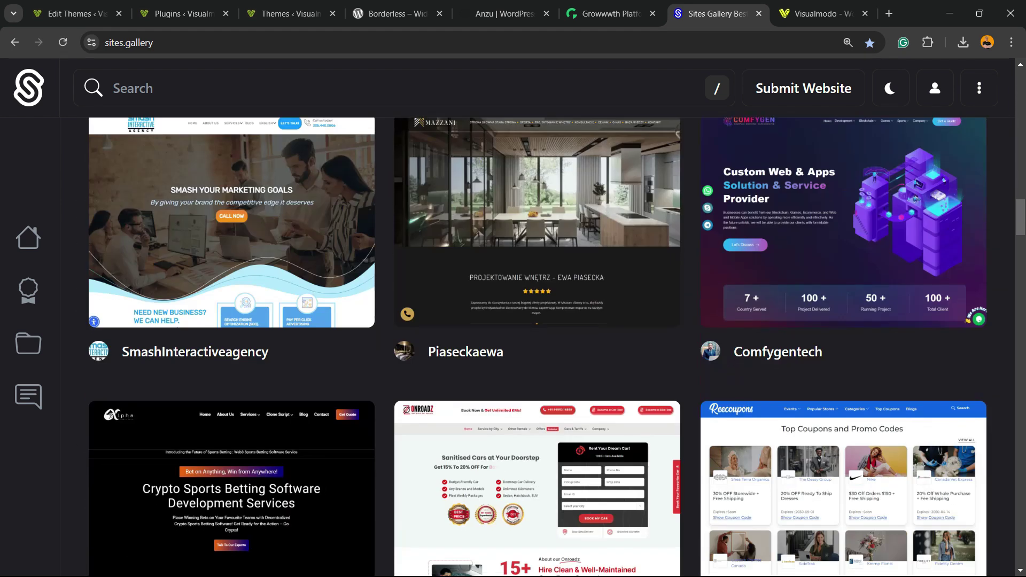
{"action": "scroll", "coordinate": [230, 347], "scroll_direction": "down", "scroll_amount": 9}
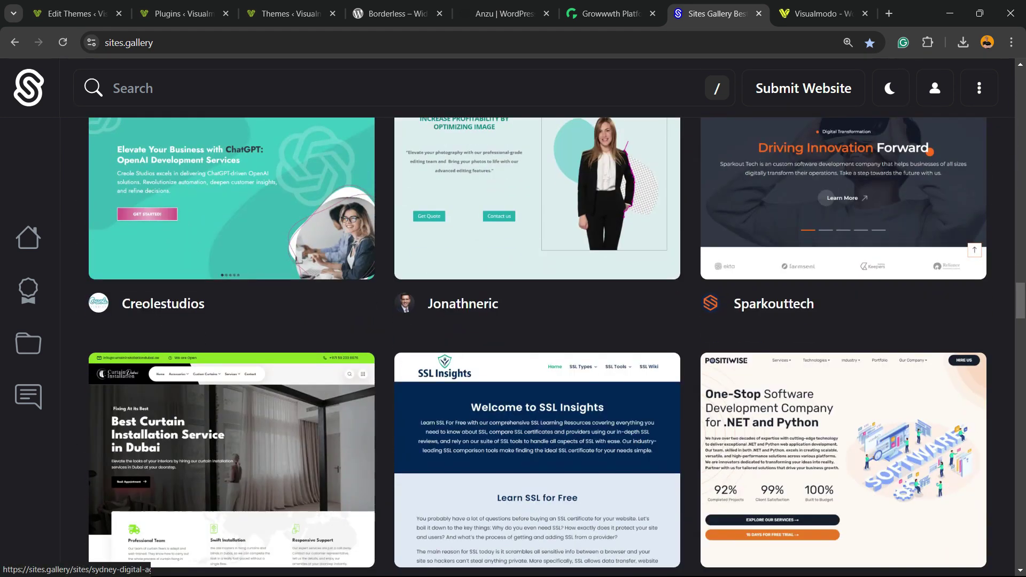
{"action": "scroll", "coordinate": [513, 347], "scroll_direction": "down", "scroll_amount": 10}
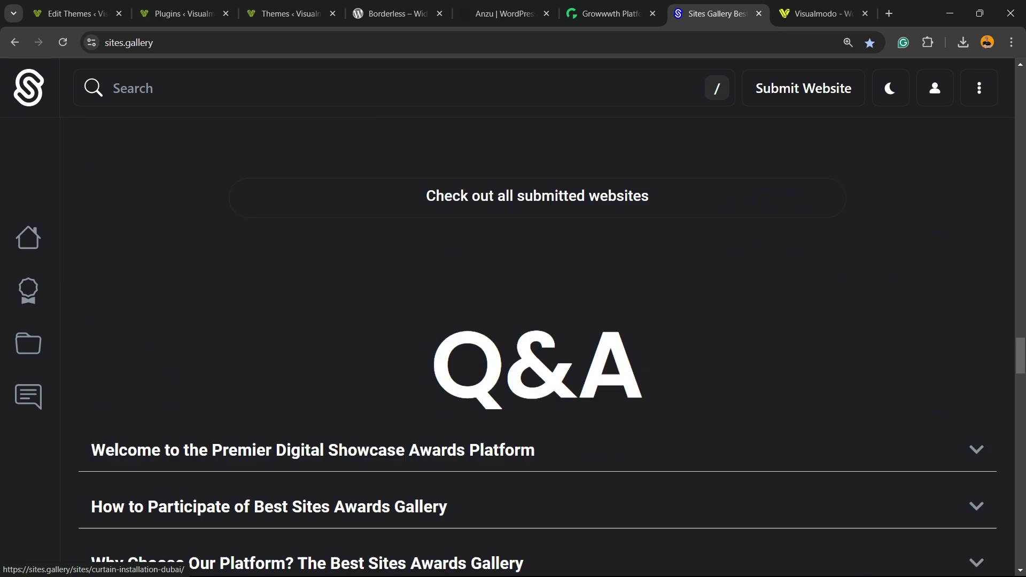
- Switch to the Visualmodo homepage and look through its WordPress theme showcase and theme bundle offer
{"action": "left_click", "coordinate": [820, 13]}
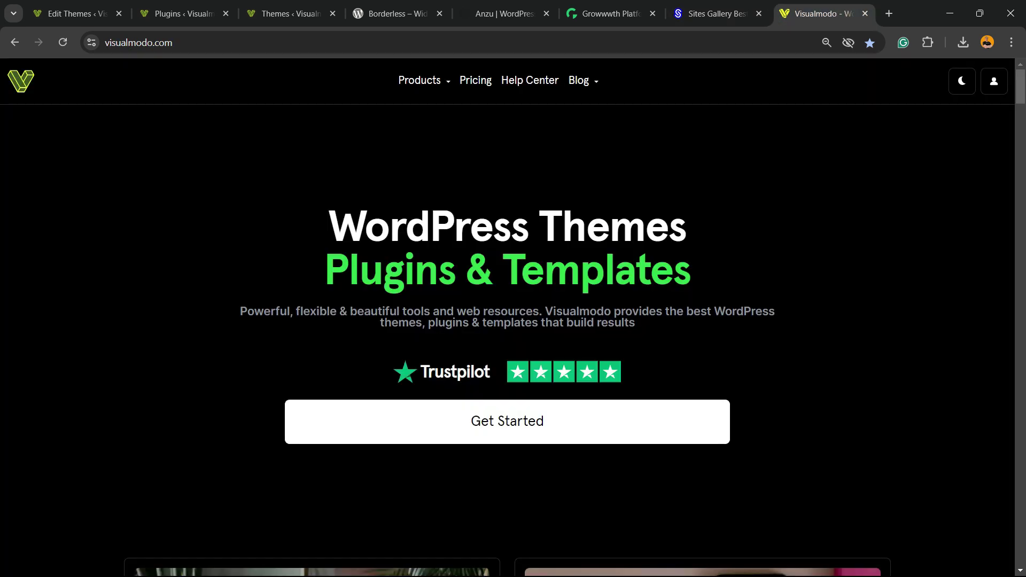
{"action": "scroll", "coordinate": [312, 299], "scroll_direction": "down", "scroll_amount": 7}
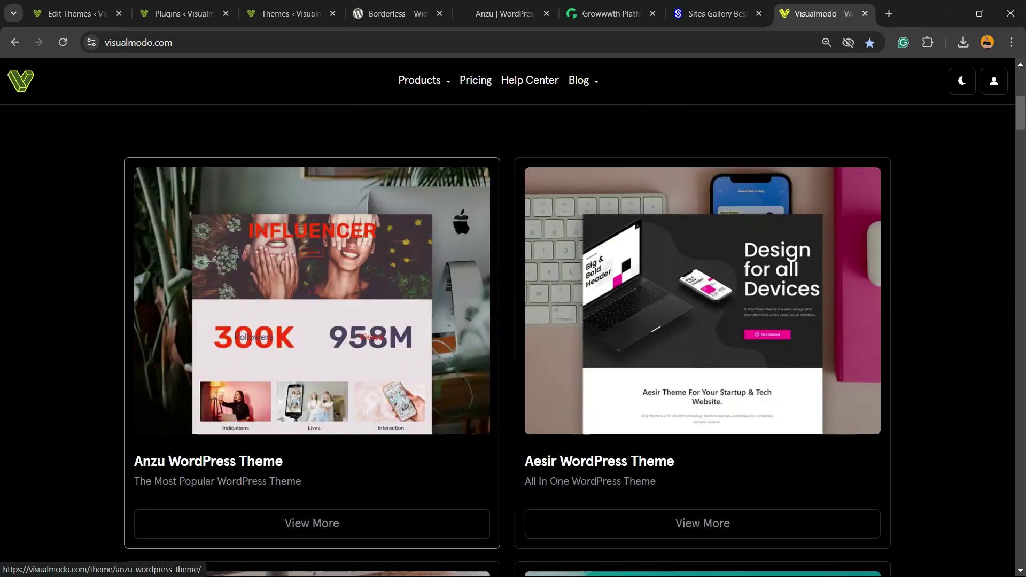
{"action": "scroll", "coordinate": [312, 299], "scroll_direction": "down", "scroll_amount": 10}
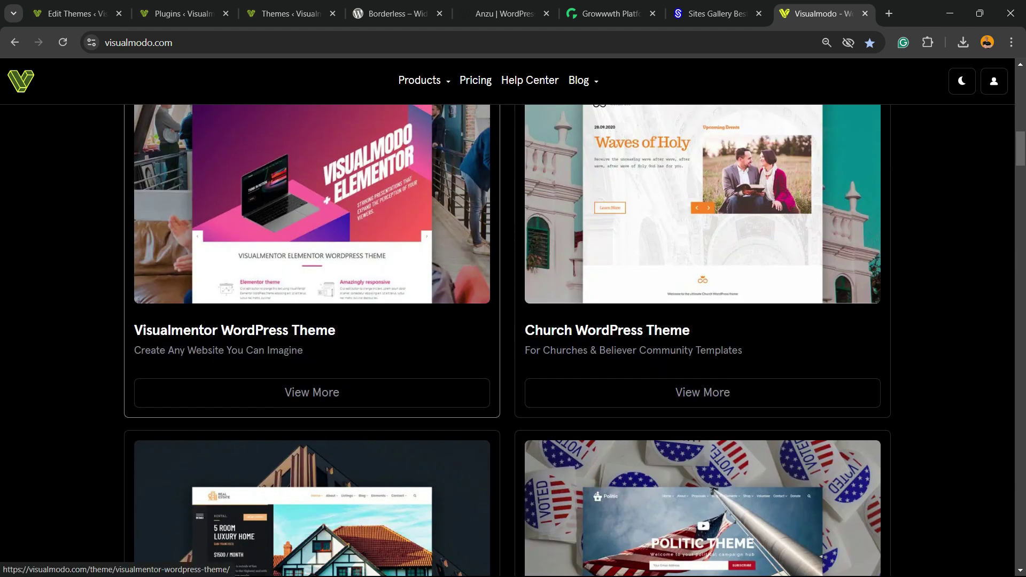
{"action": "scroll", "coordinate": [312, 299], "scroll_direction": "down", "scroll_amount": 5}
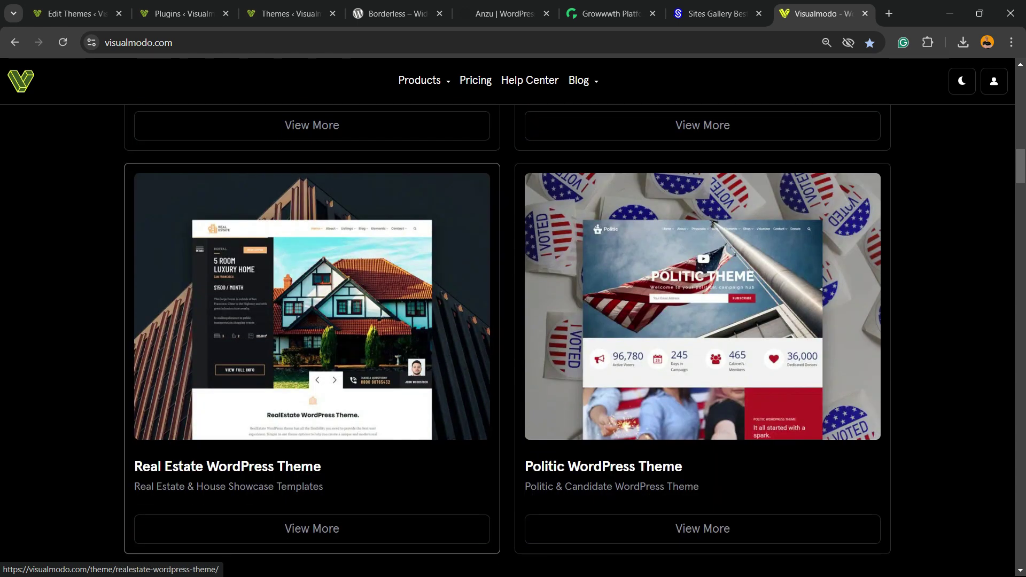
{"action": "scroll", "coordinate": [312, 299], "scroll_direction": "down", "scroll_amount": 6}
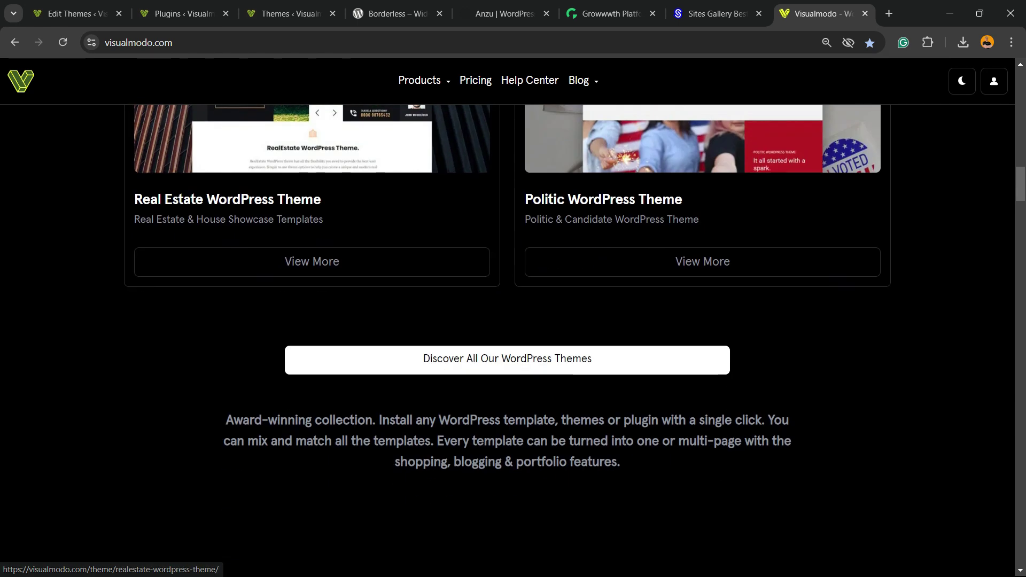
{"action": "scroll", "coordinate": [312, 299], "scroll_direction": "down", "scroll_amount": 3}
{"action": "scroll", "coordinate": [513, 320], "scroll_direction": "down", "scroll_amount": 7}
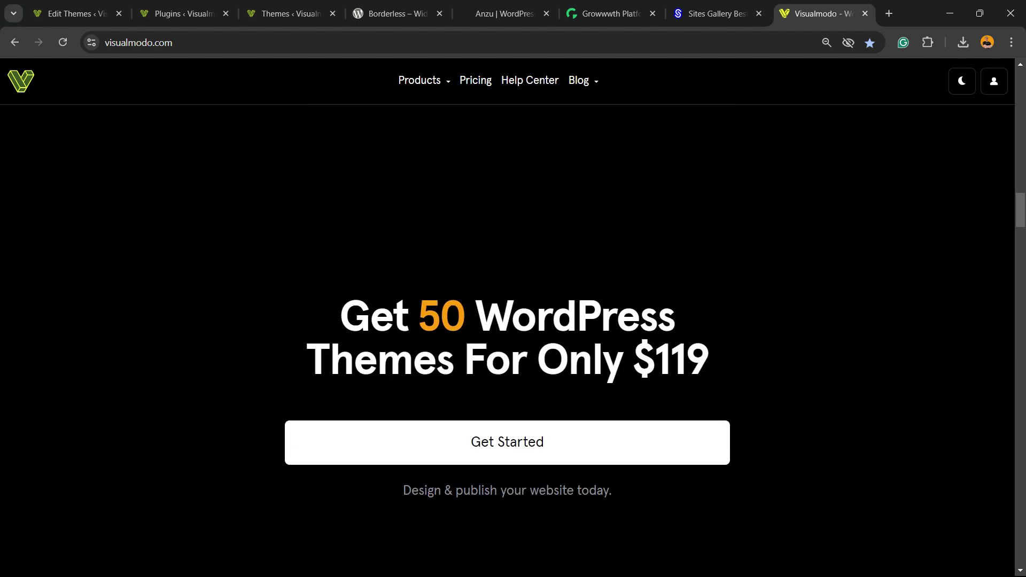
- Review the Latest Posts, tool features and Q&A sections of the Visualmodo homepage
{"action": "scroll", "coordinate": [513, 320], "scroll_direction": "down", "scroll_amount": 12}
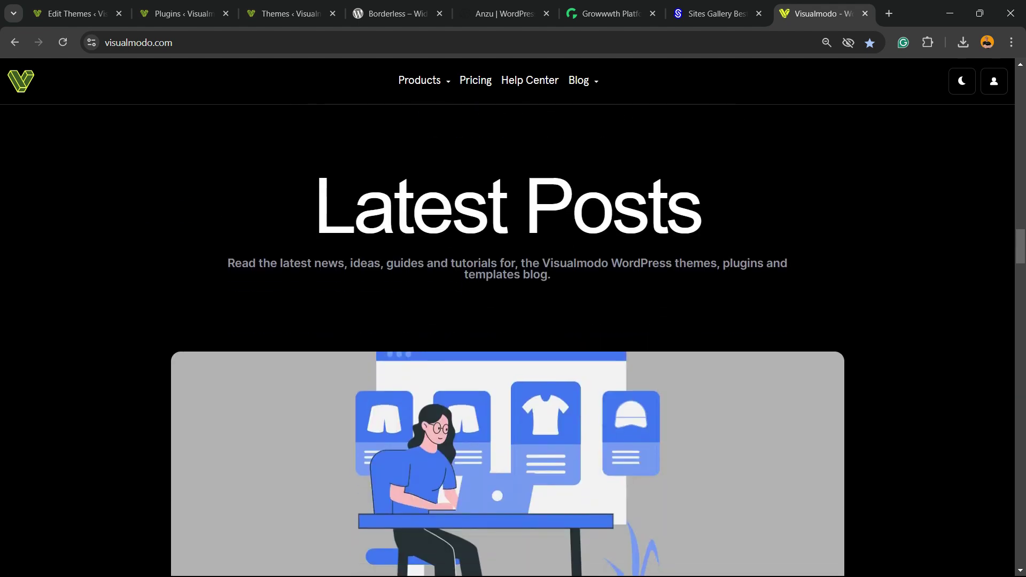
{"action": "scroll", "coordinate": [349, 558], "scroll_direction": "down", "scroll_amount": 12}
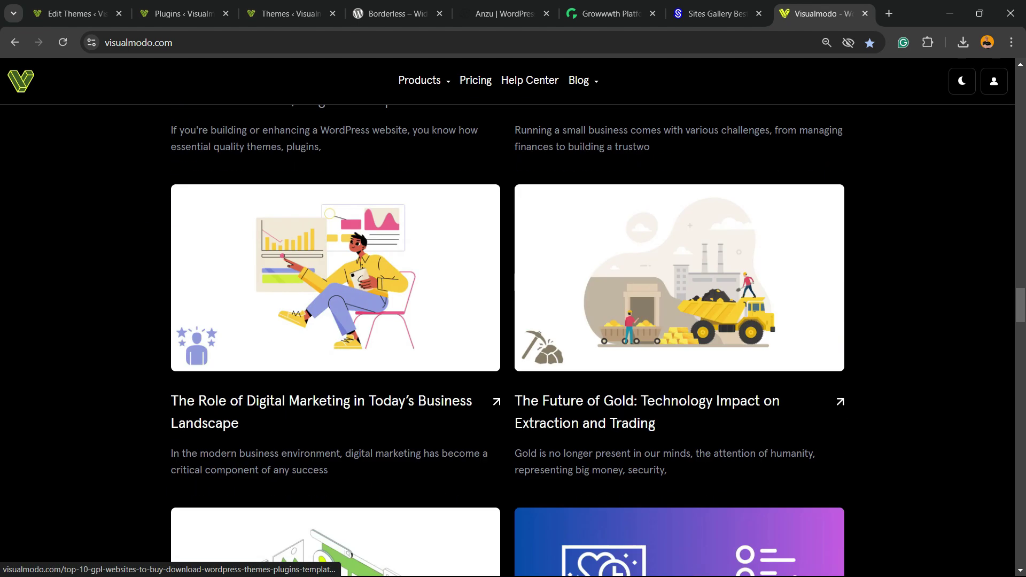
{"action": "scroll", "coordinate": [348, 558], "scroll_direction": "down", "scroll_amount": 10}
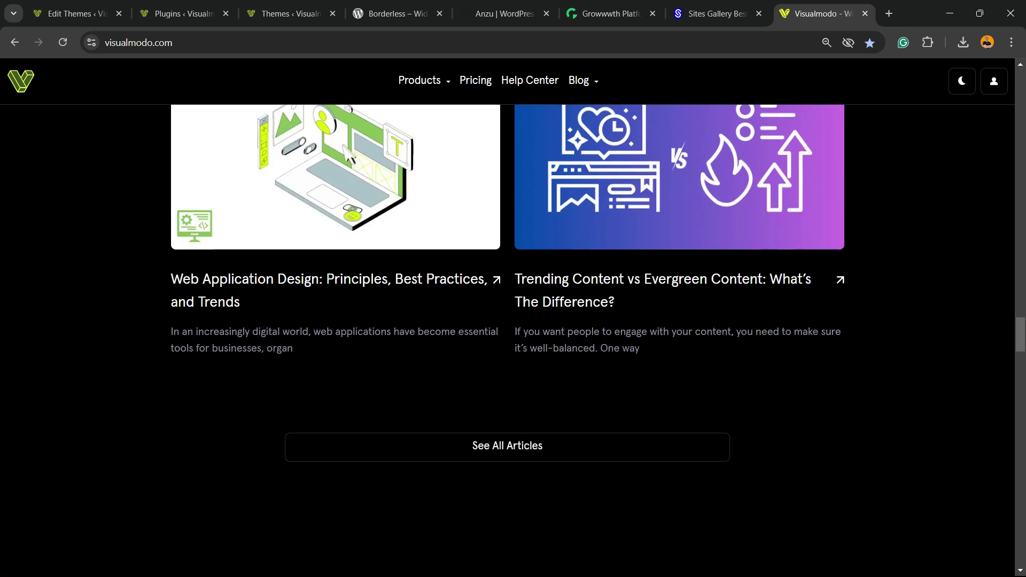
{"action": "scroll", "coordinate": [513, 321], "scroll_direction": "down", "scroll_amount": 9}
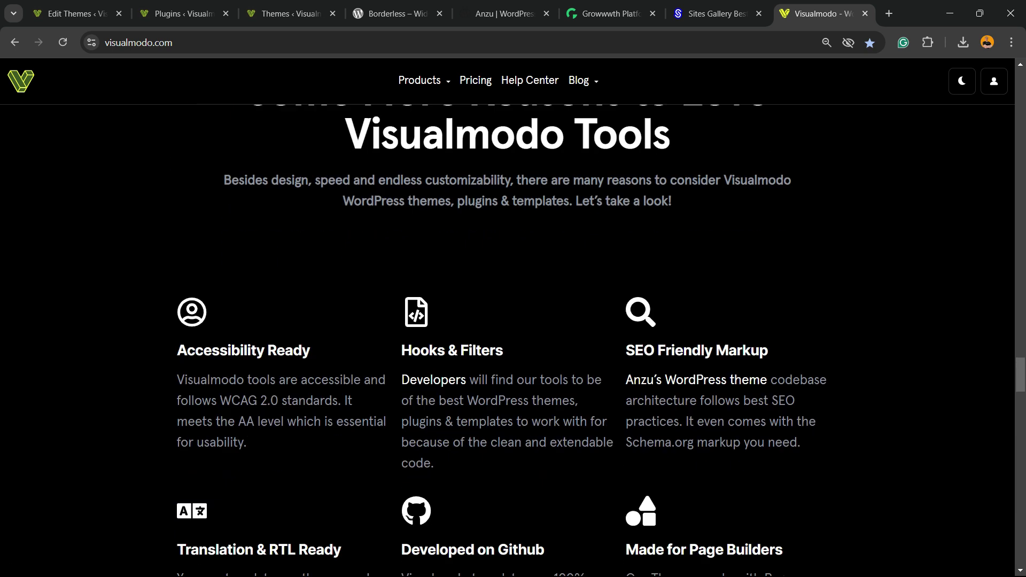
{"action": "scroll", "coordinate": [513, 321], "scroll_direction": "down", "scroll_amount": 12}
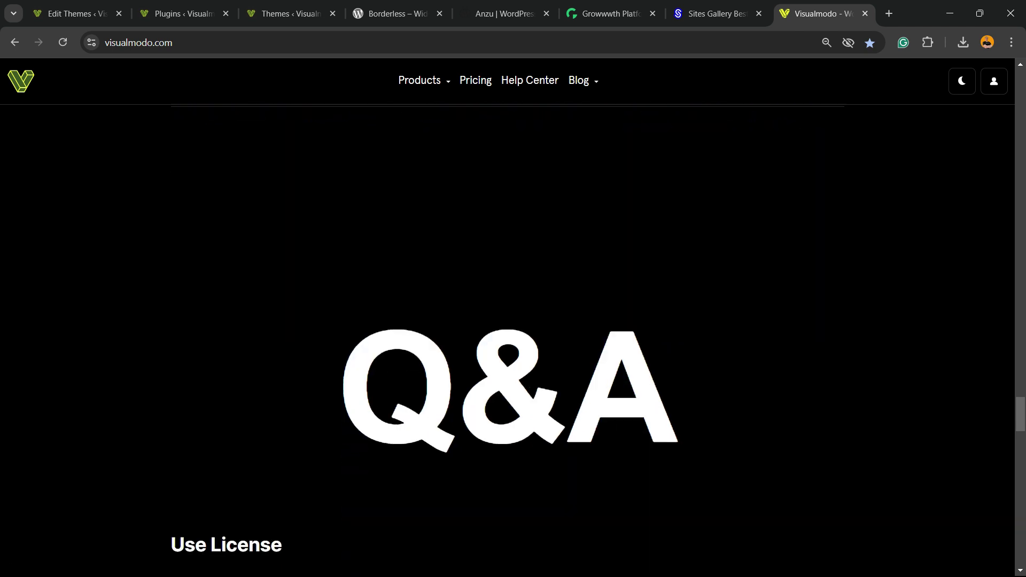
{"action": "scroll", "coordinate": [513, 320], "scroll_direction": "down", "scroll_amount": 5}
{"action": "scroll", "coordinate": [513, 321], "scroll_direction": "down", "scroll_amount": 16}
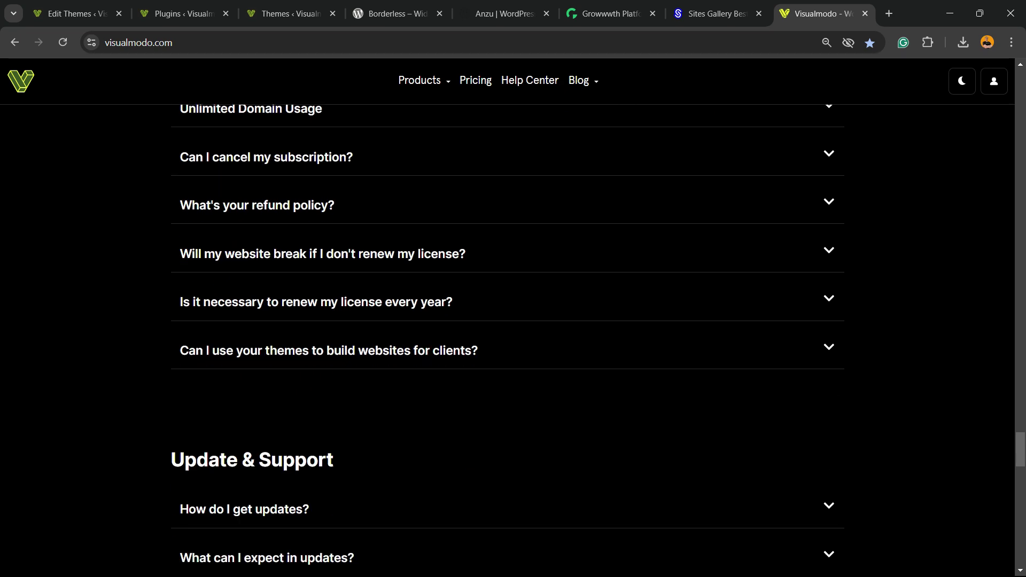